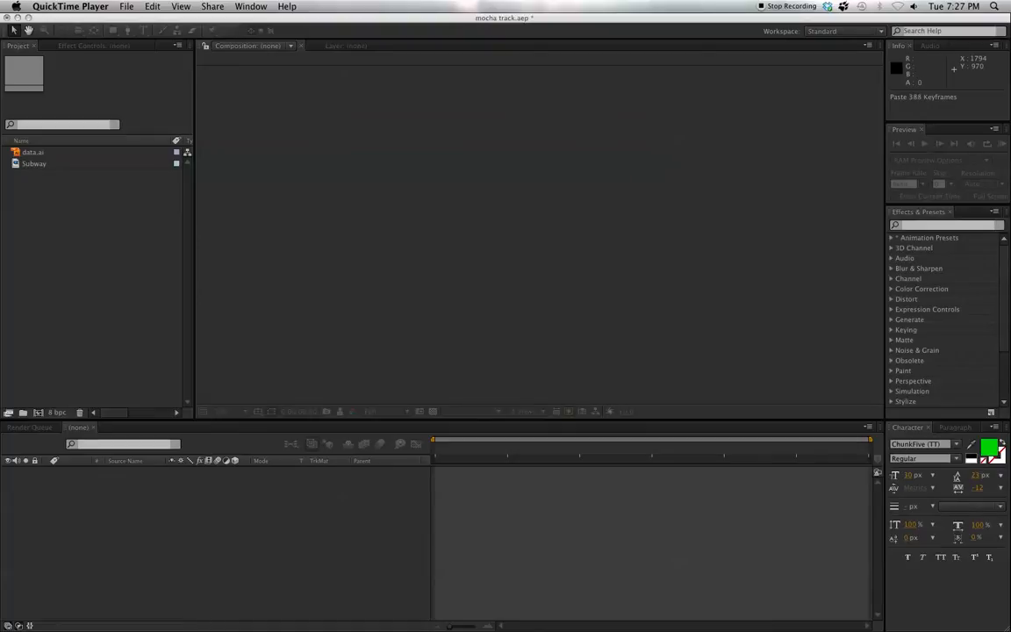
Preview the finished test movie track_subway_TEST.mov, scrub through it to examine the tracked graphic beside the train, and close the preview
key(space)
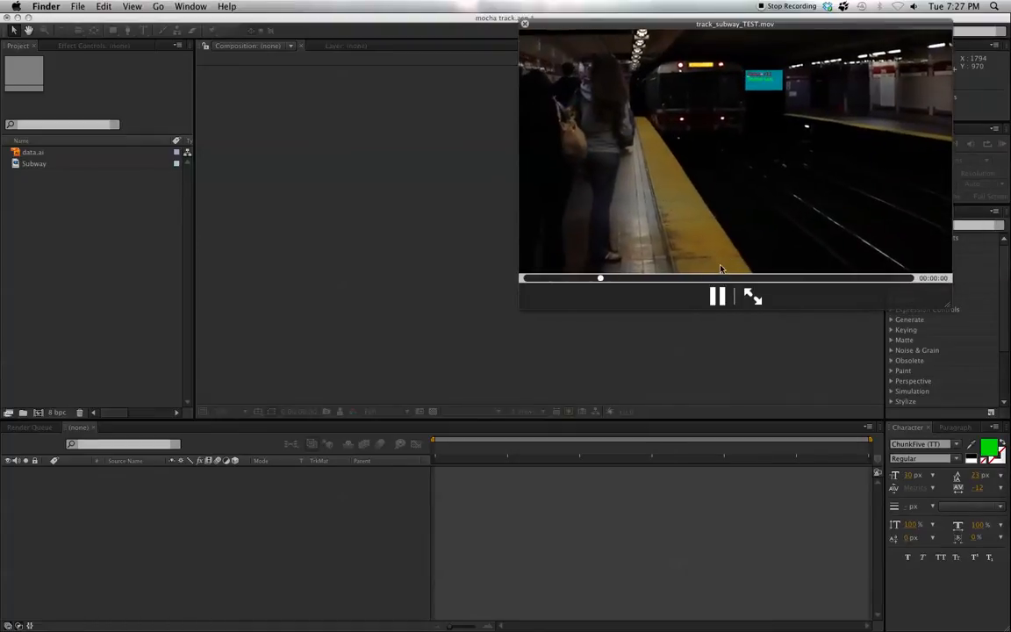
drag(544, 278, 589, 268)
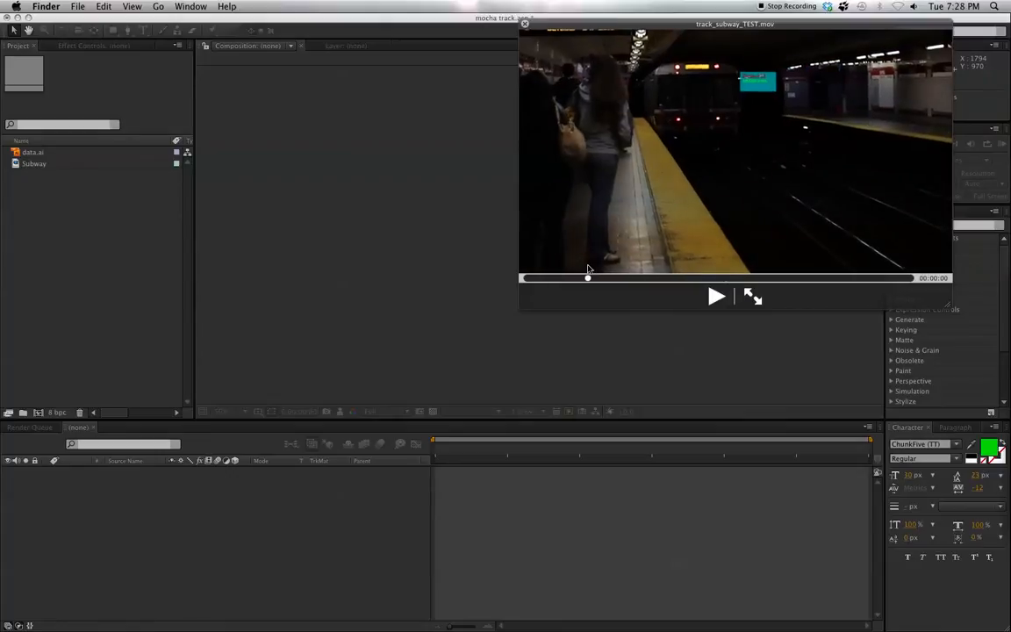
key(space)
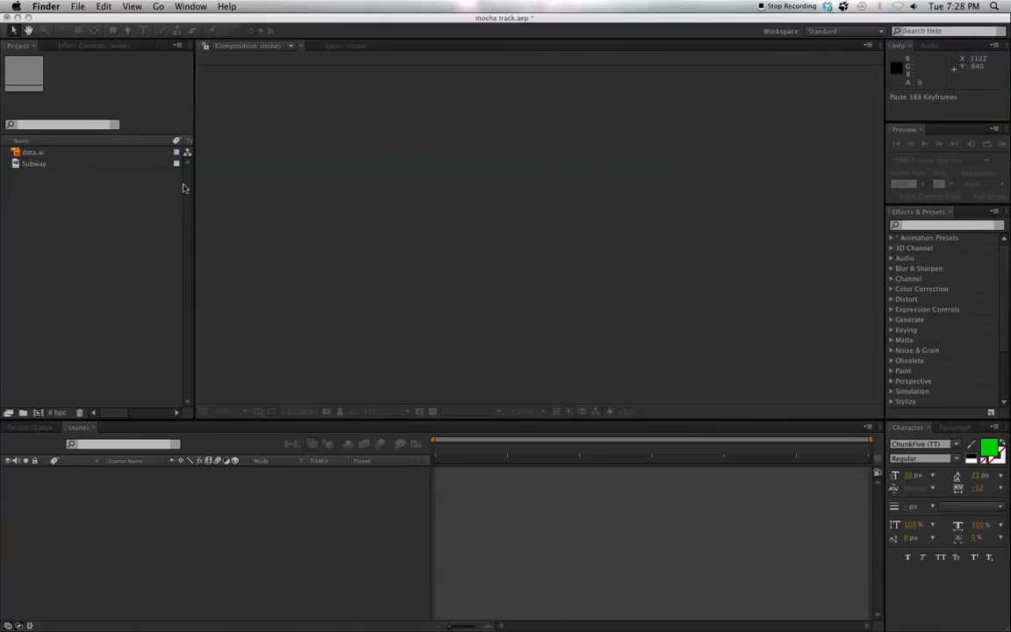
Create a composition from the Subway footage in After Effects
click(65, 229)
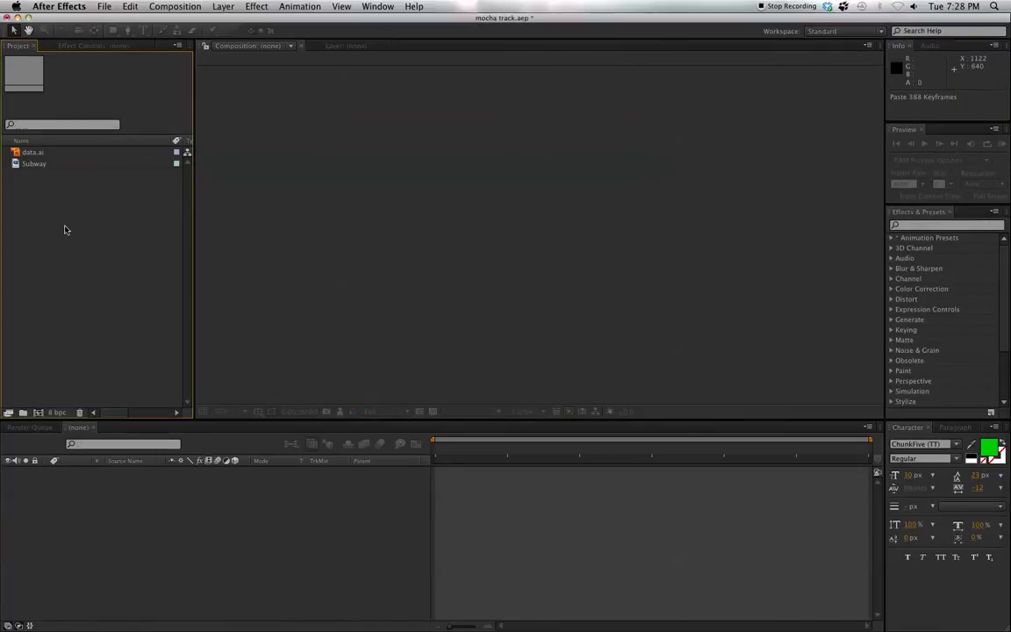
click(33, 164)
drag(34, 164, 38, 412)
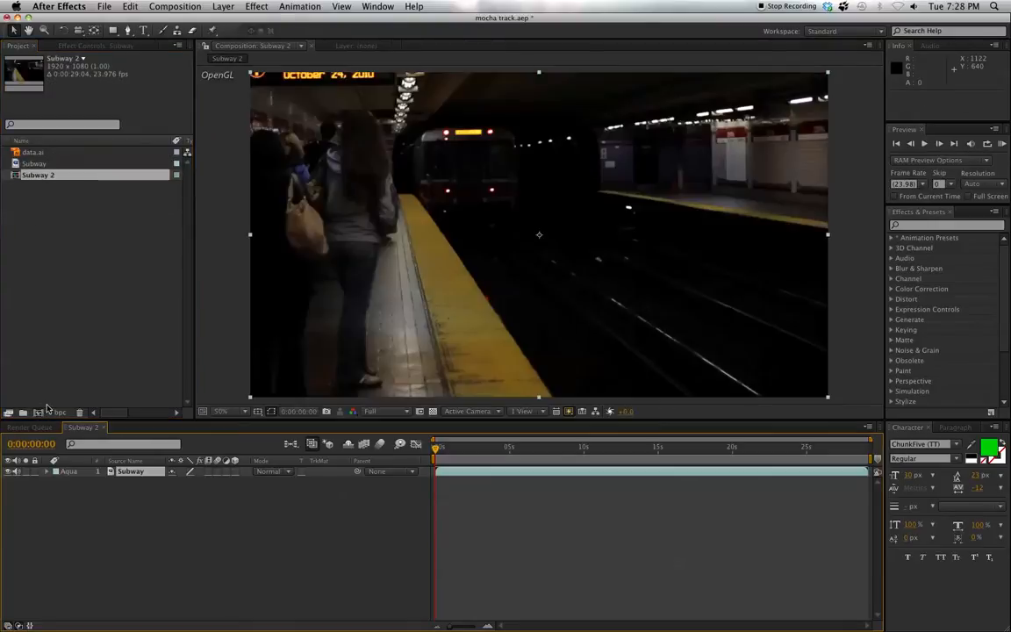
End the work area at 0:00:05:00, trim the composition to it, and return the playhead to the start
mouse_move(506, 450)
mouse_down()
mouse_move(491, 451)
mouse_move(509, 449)
mouse_up()
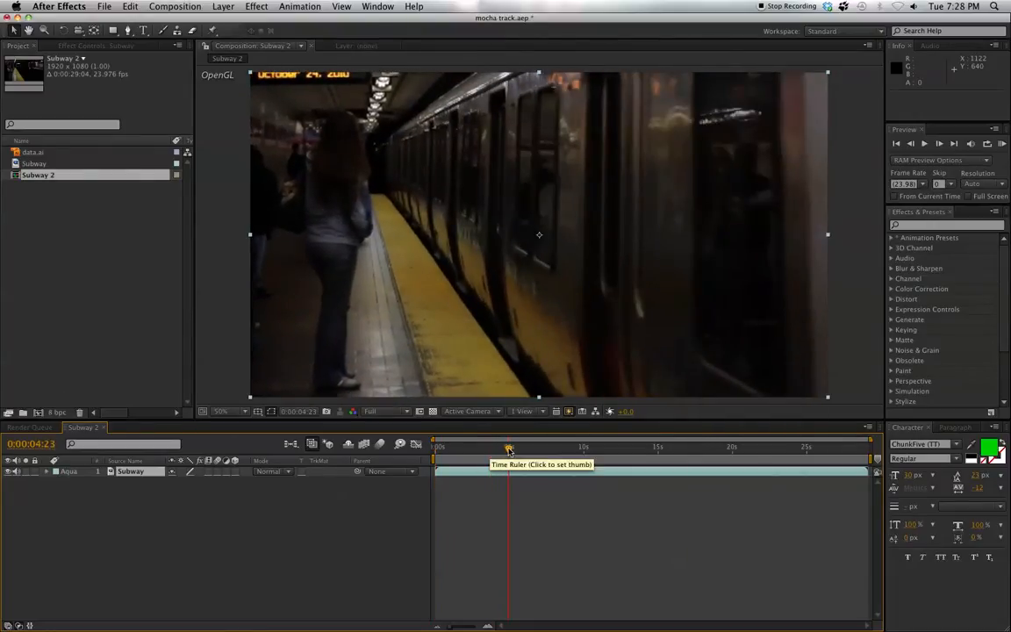
key(Page_Down)
key(n)
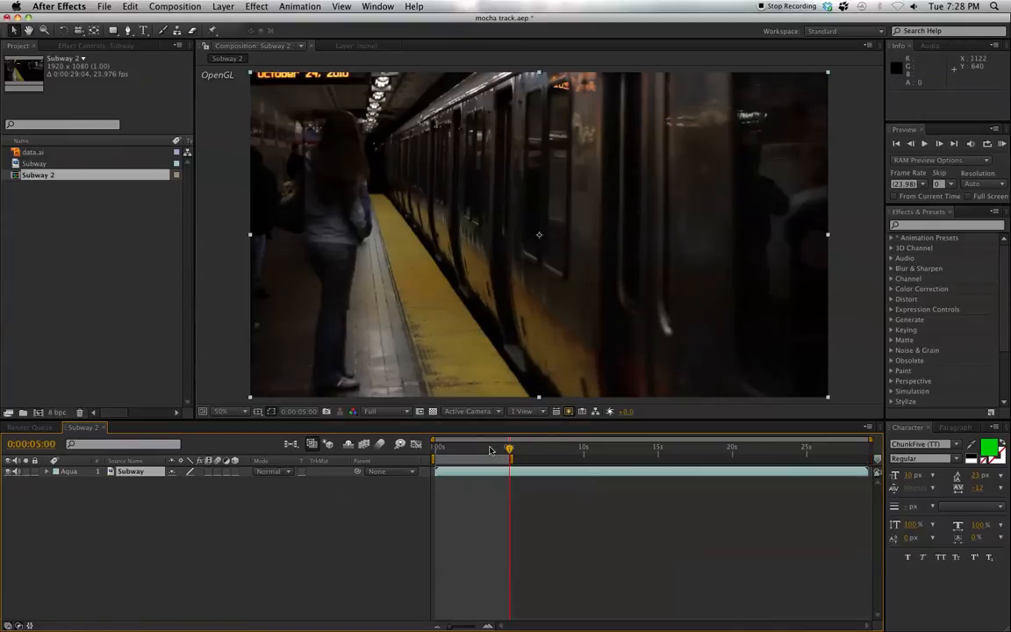
right_click(467, 460)
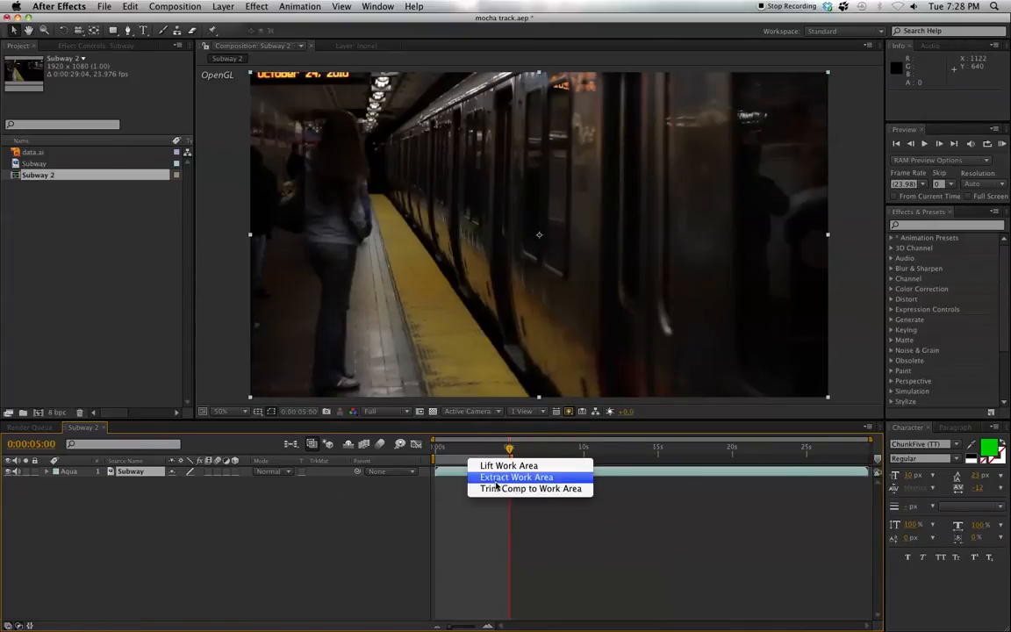
click(494, 489)
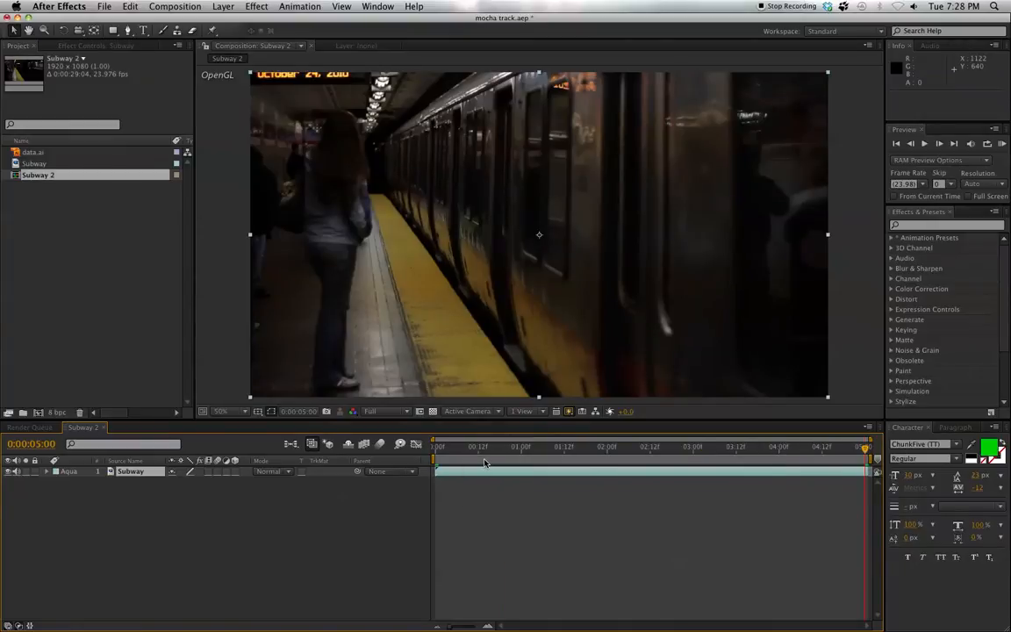
key(Home)
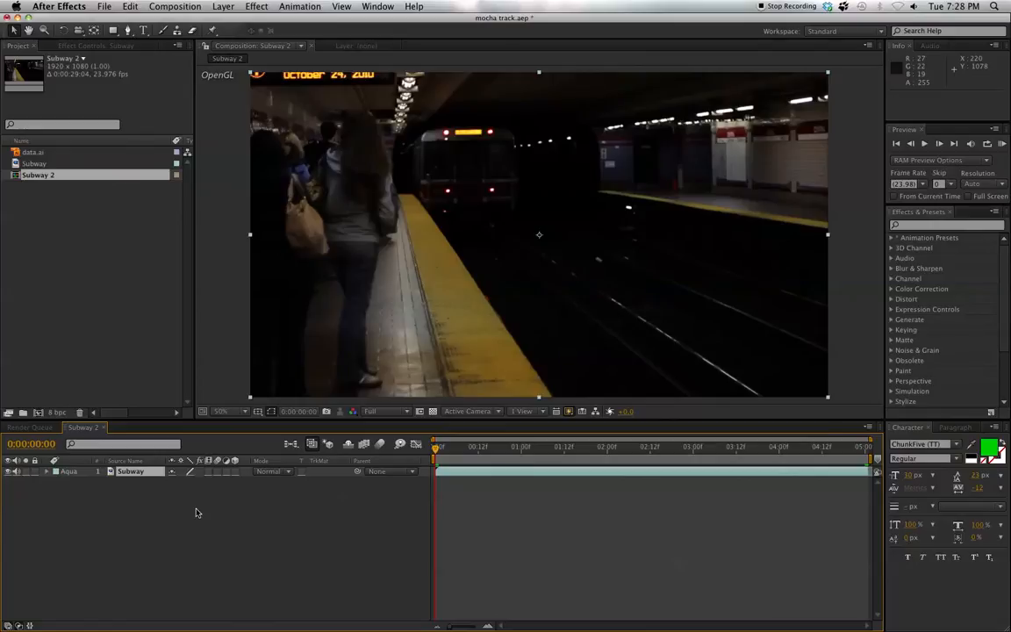
Queue the Subway 2 composition for rendering with the JPEG Sequence output format and remove it from the queue
key(super+m)
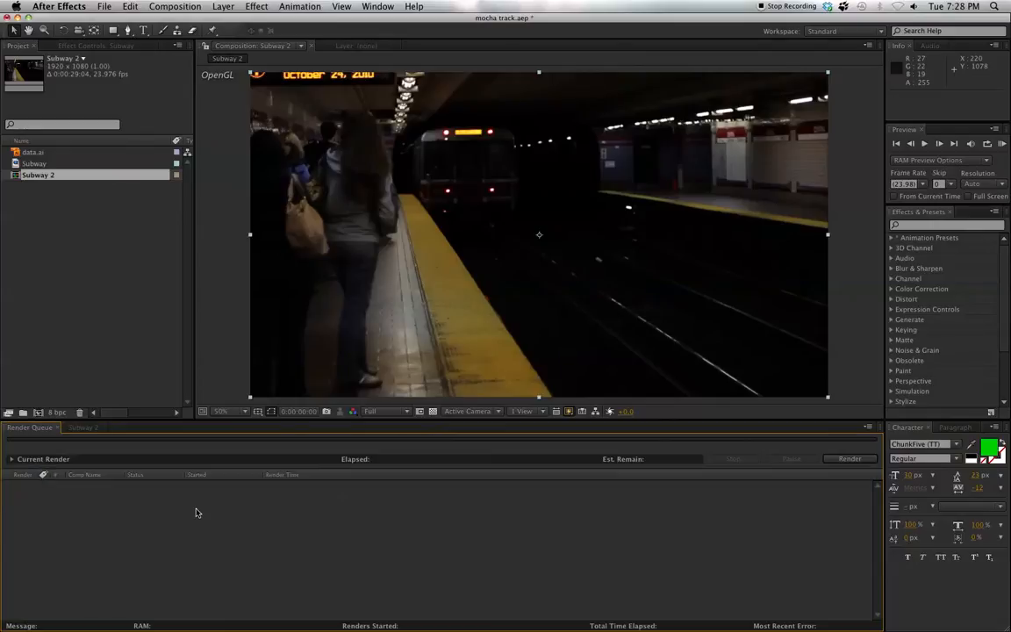
click(298, 506)
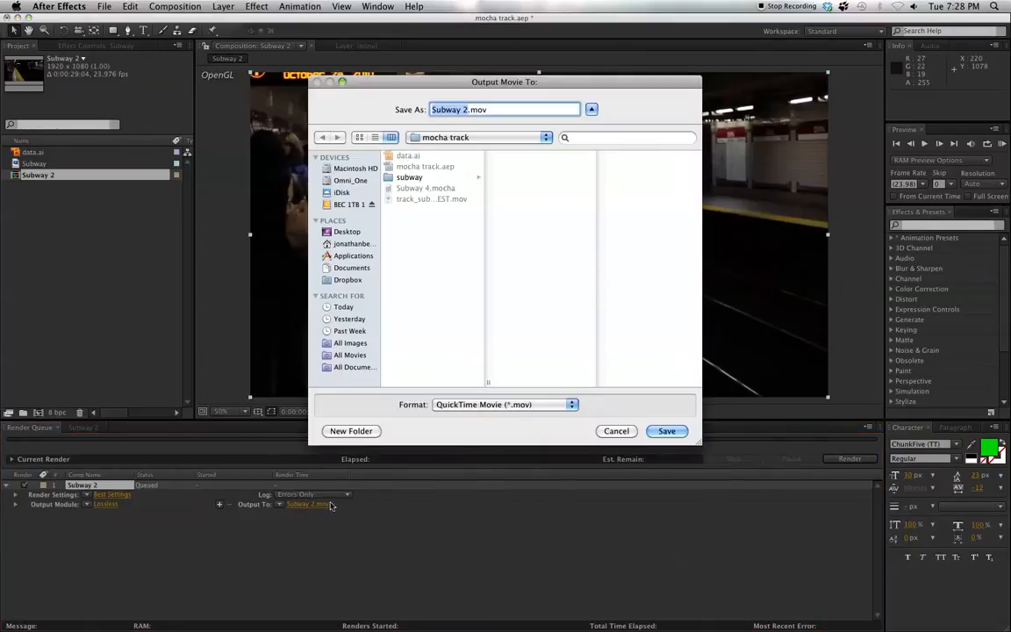
click(625, 430)
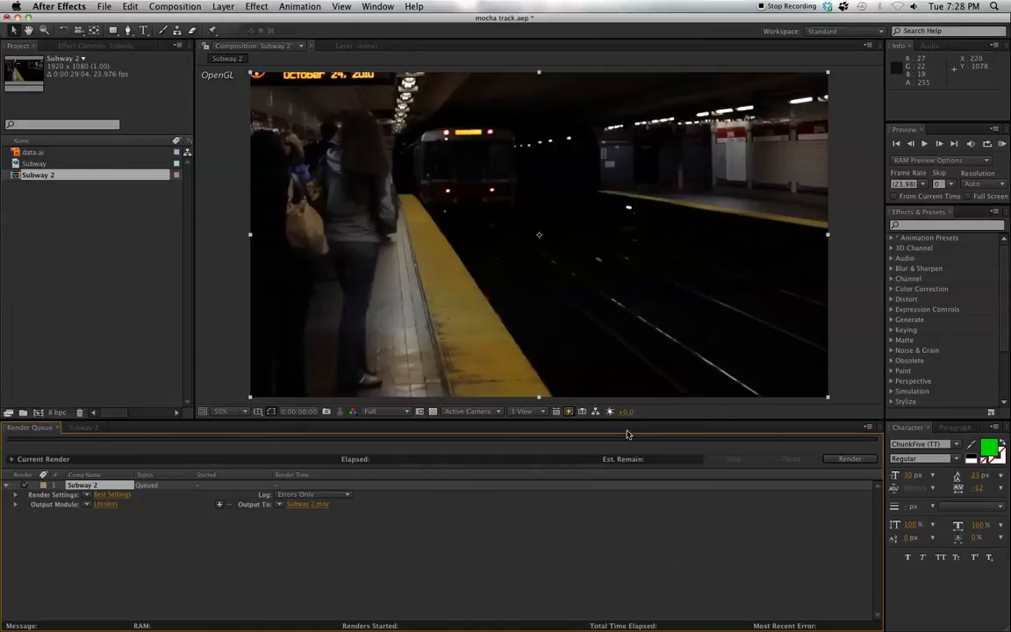
click(106, 505)
click(360, 297)
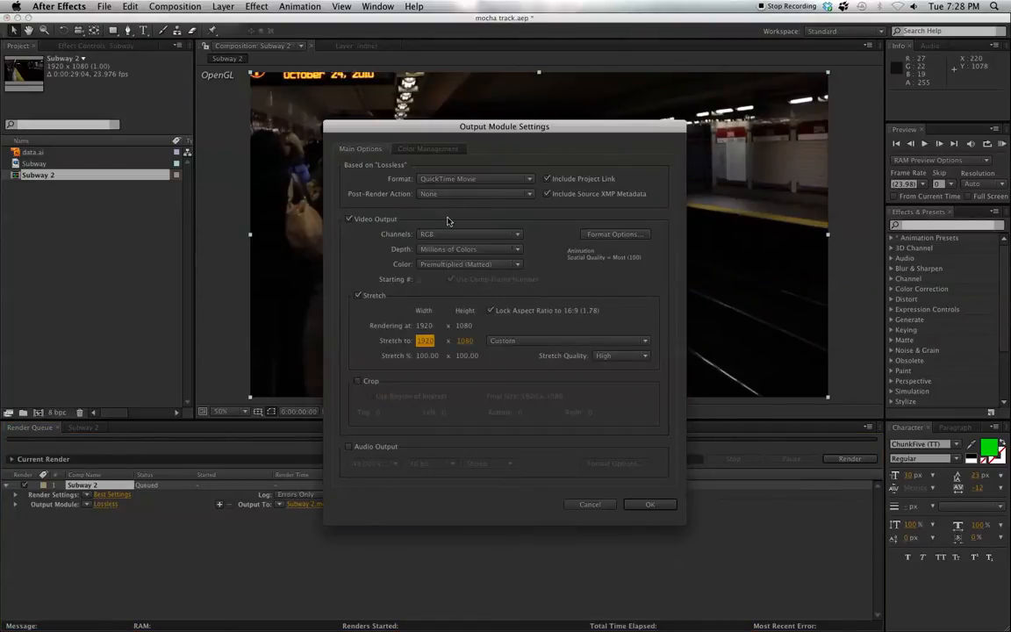
click(463, 181)
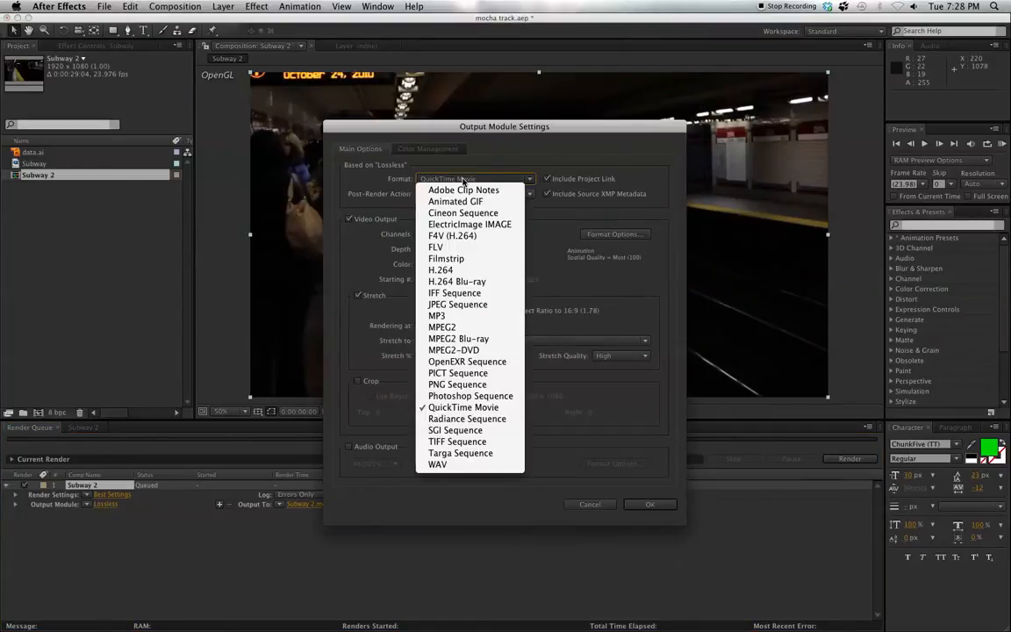
click(463, 308)
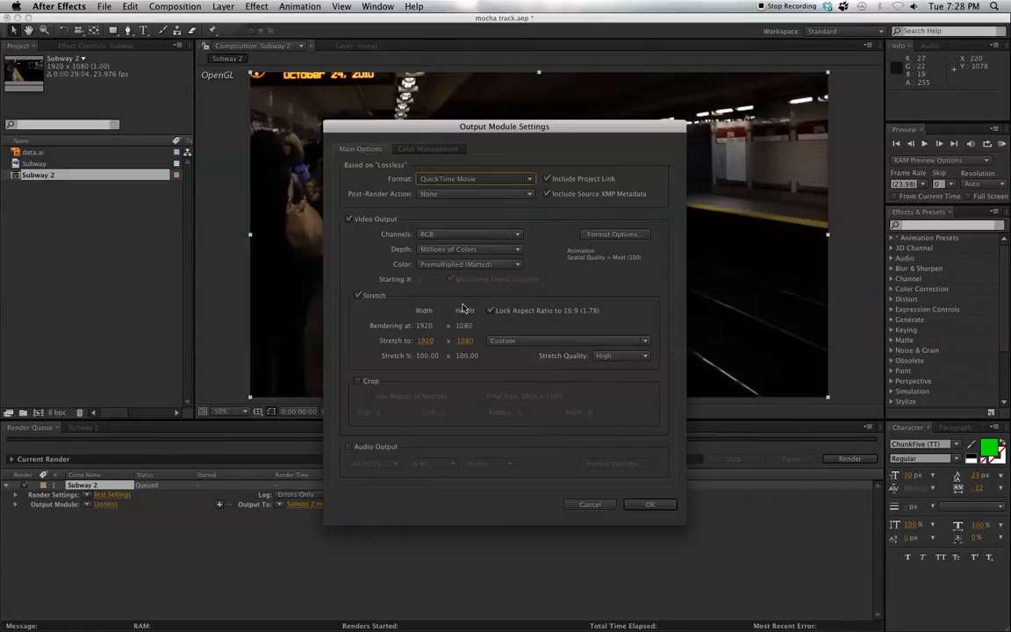
click(649, 504)
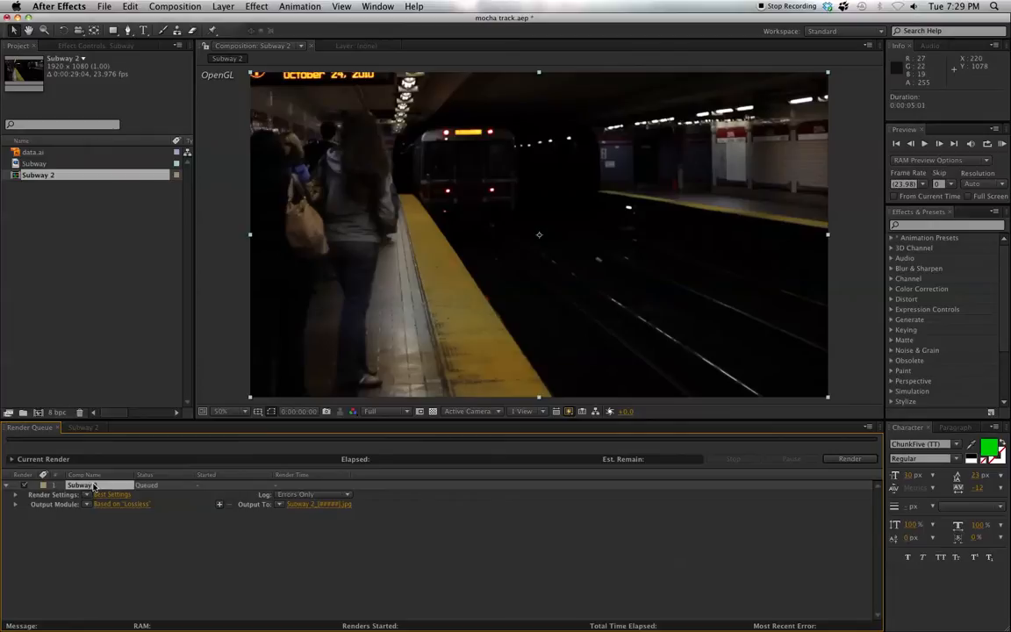
key(Delete)
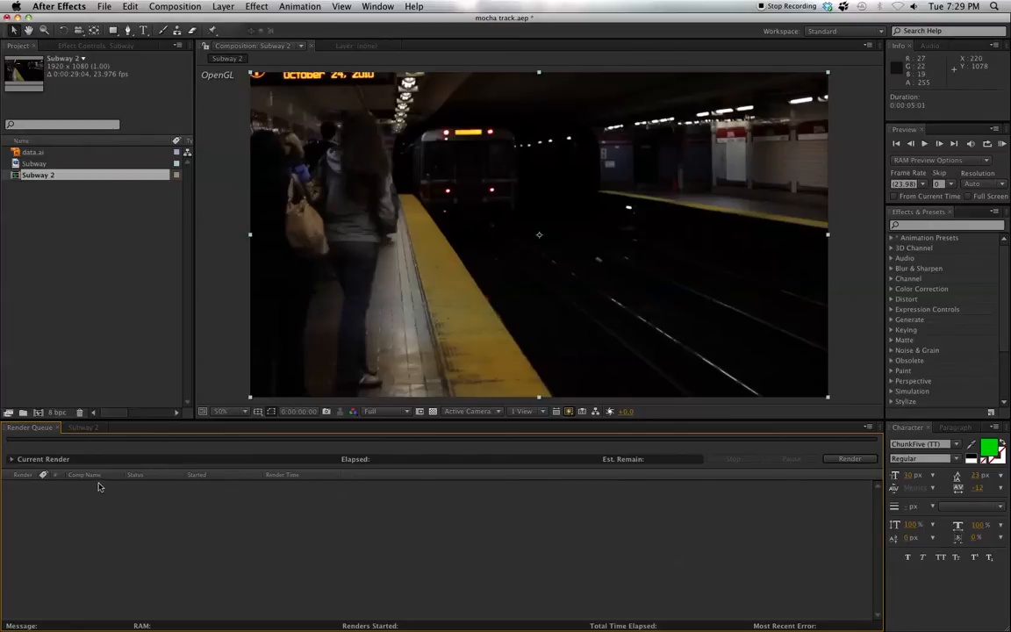
Switch to Mocha for After Effects and start a new project that imports the clip Subway 4_00000.jpg from the subway folder
click(332, 607)
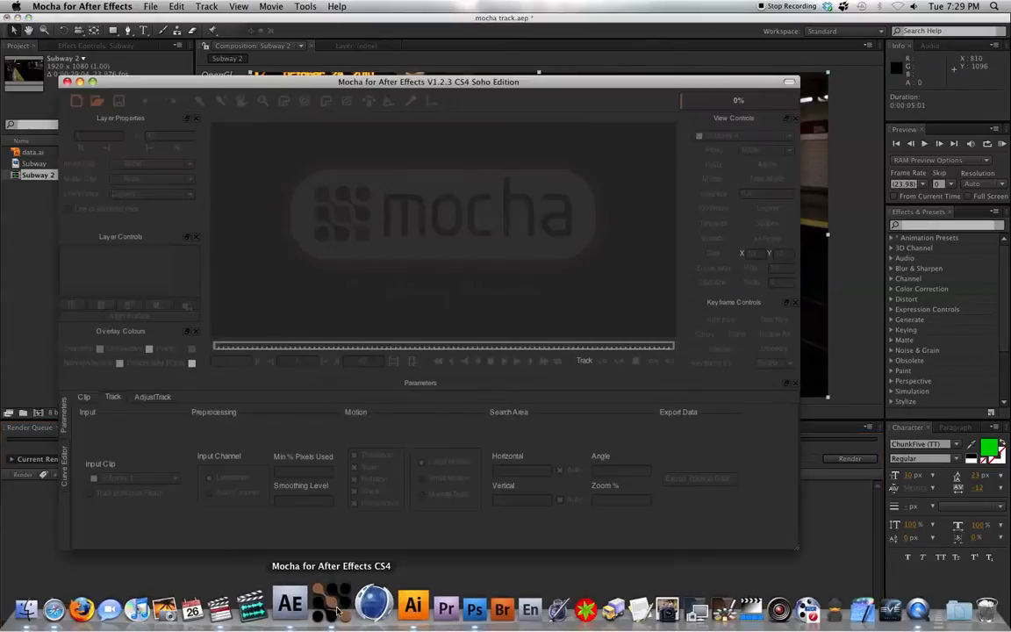
click(76, 102)
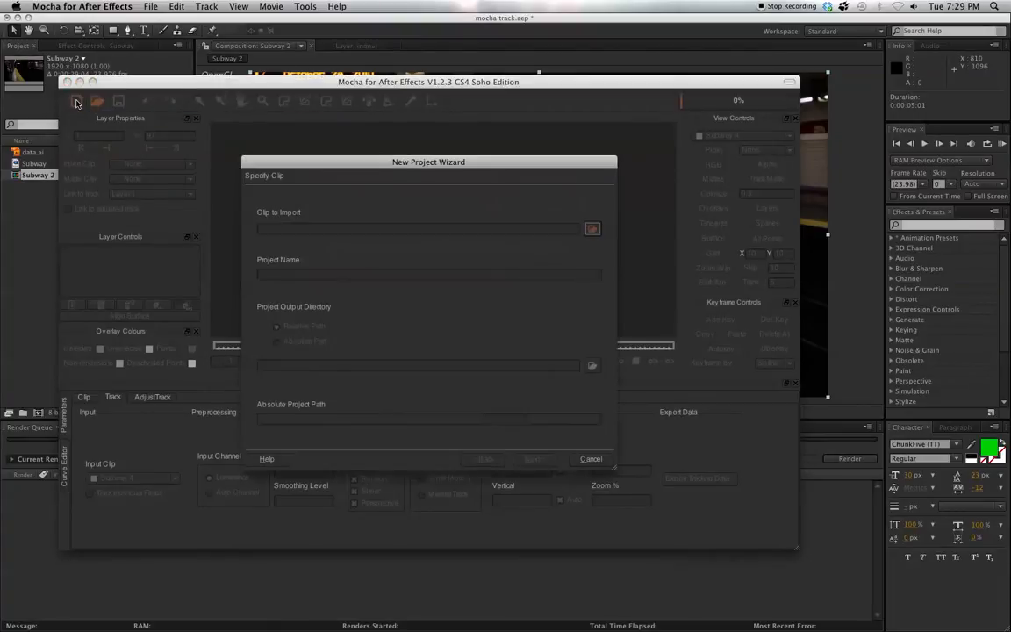
click(592, 231)
click(312, 201)
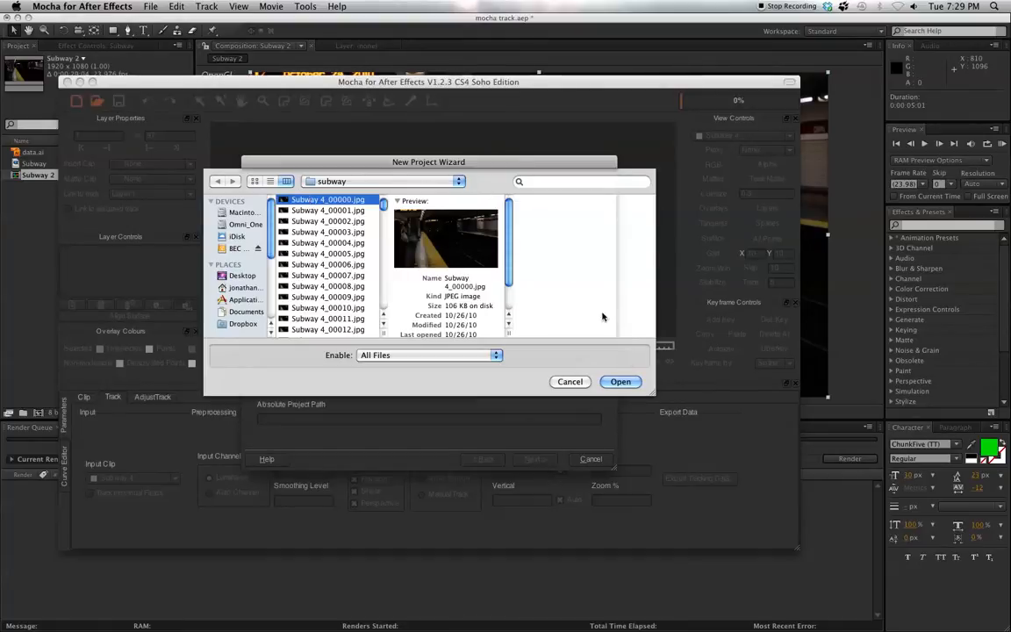
click(620, 382)
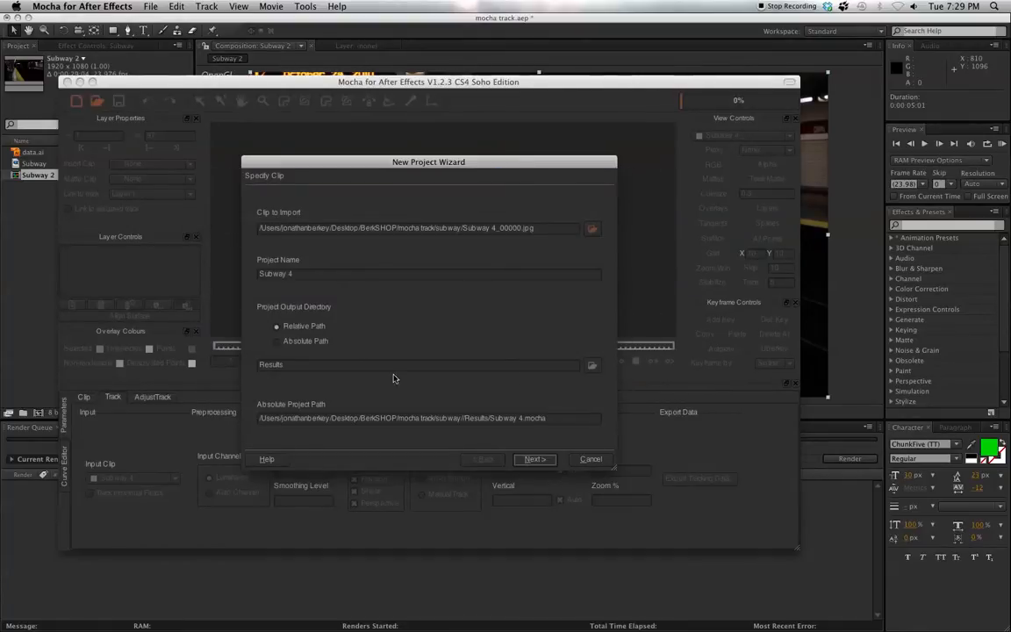
Set the project output directory to an absolute path in the mocha track folder
click(278, 342)
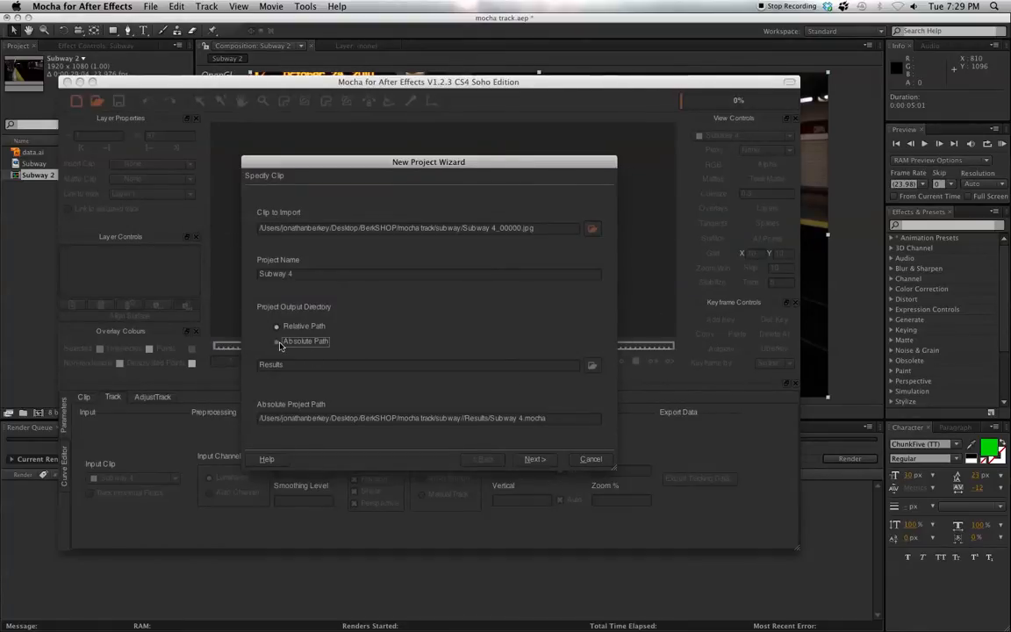
click(593, 367)
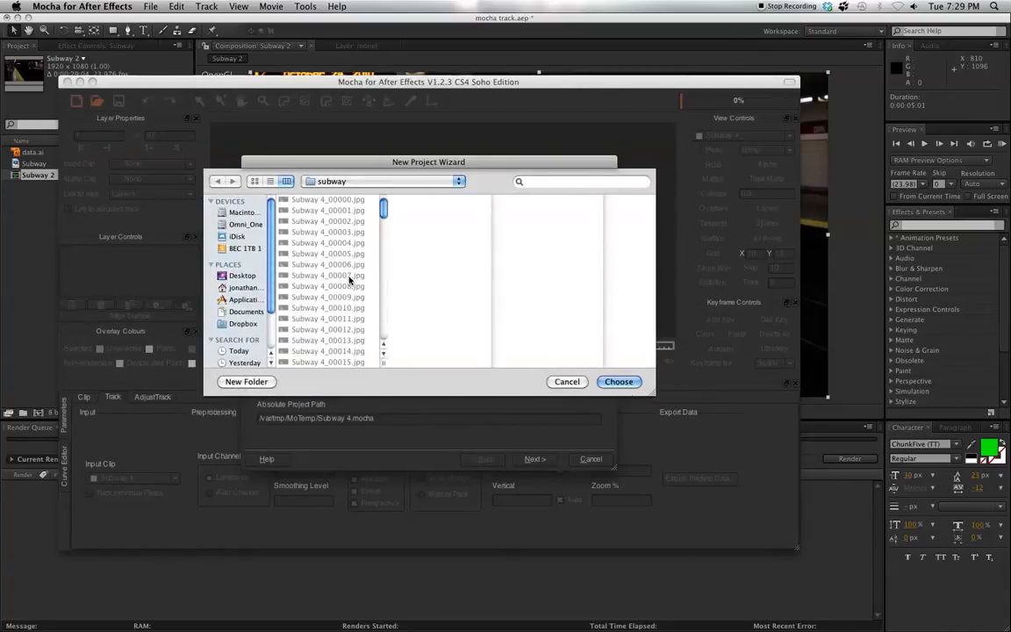
click(460, 181)
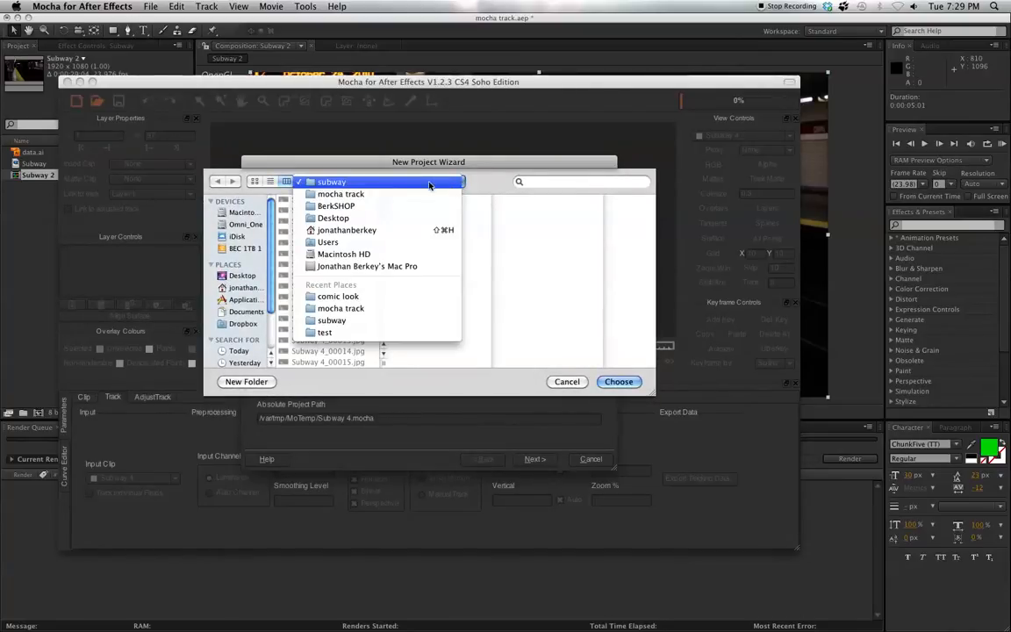
click(386, 194)
click(618, 381)
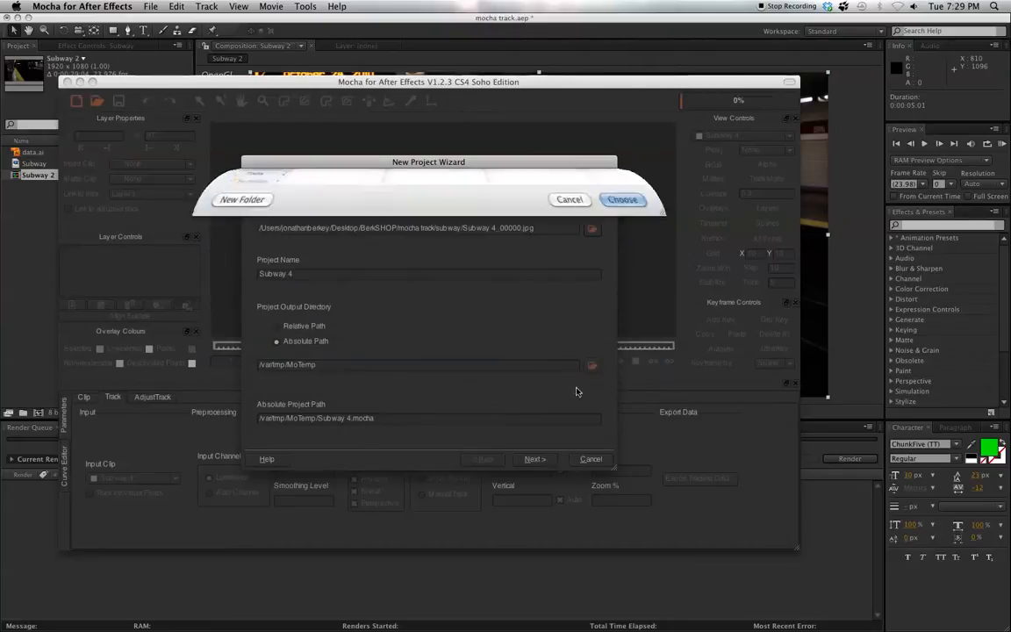
Accept the clip's default frame range, set the frame rate to 23.976 FPS, and finish creating the project
click(534, 460)
click(415, 335)
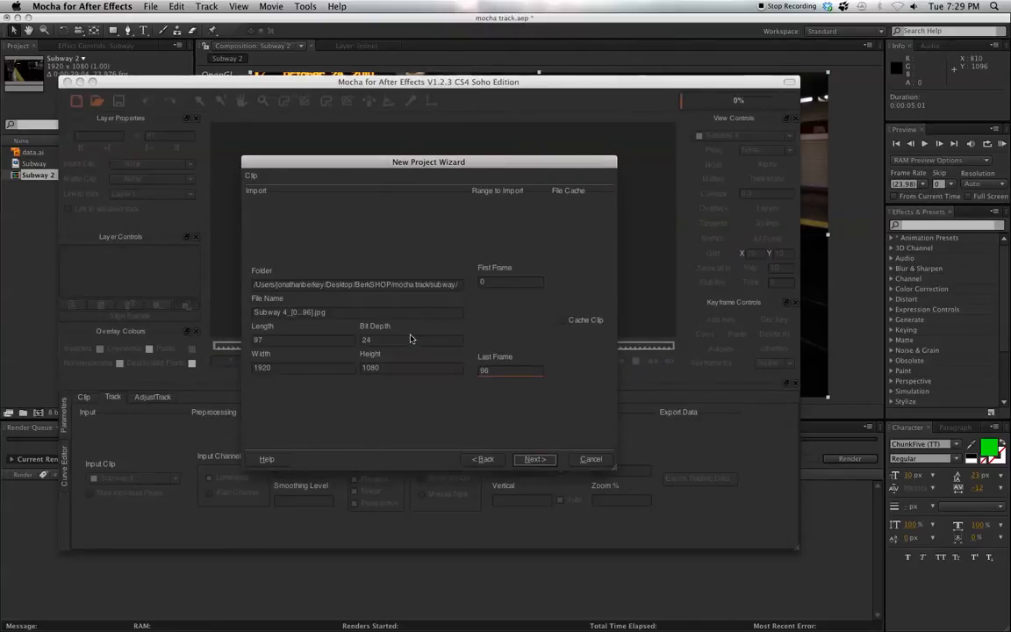
click(534, 459)
click(531, 261)
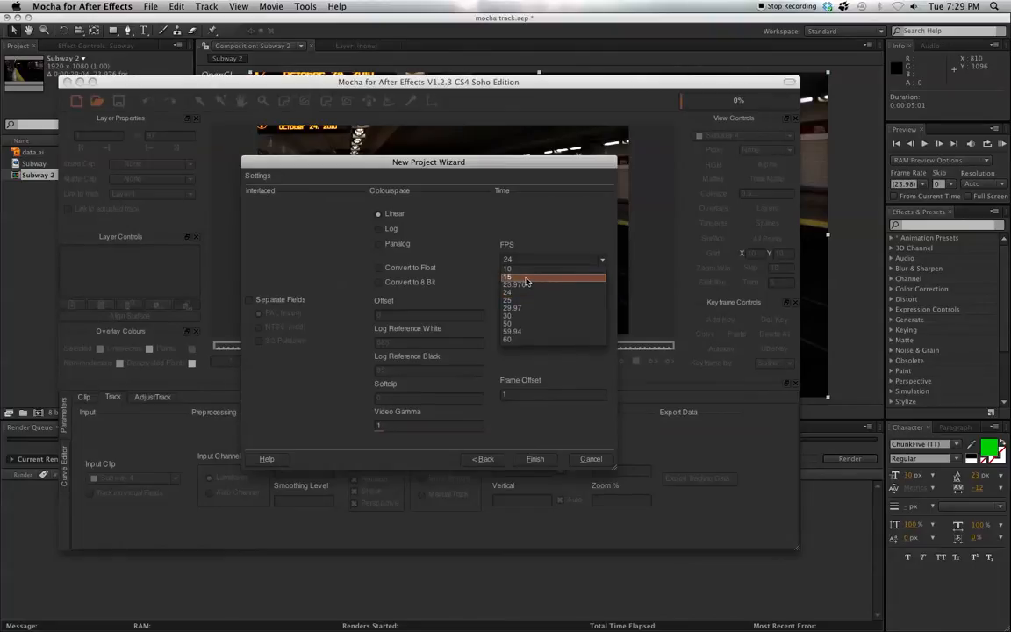
click(522, 287)
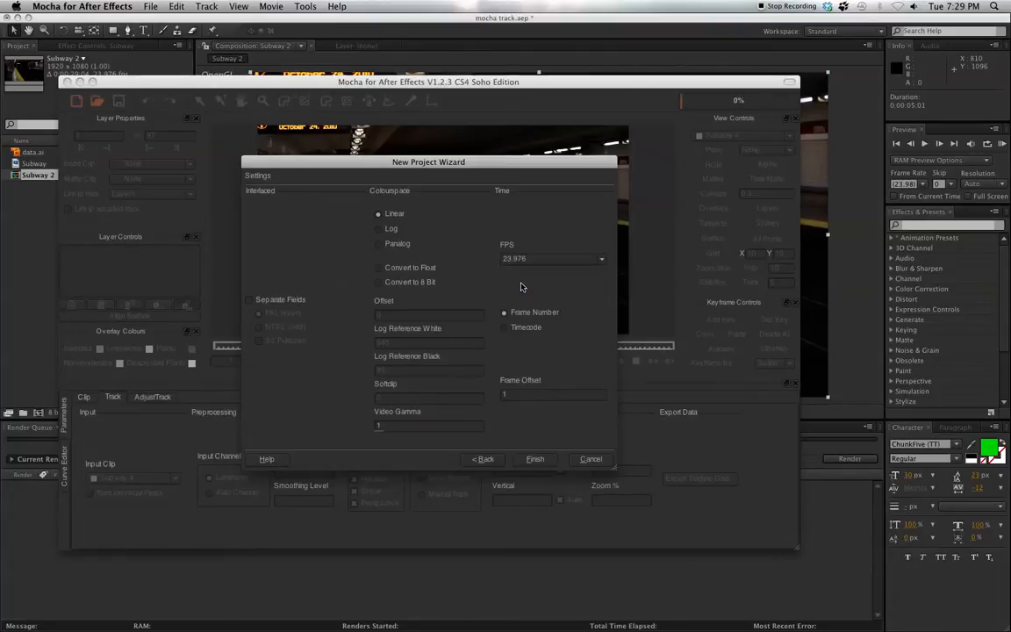
click(533, 459)
Draw a closed X-spline around the front of the subway train on frame 1
mouse_move(214, 345)
mouse_down()
mouse_move(498, 347)
mouse_move(213, 355)
mouse_up()
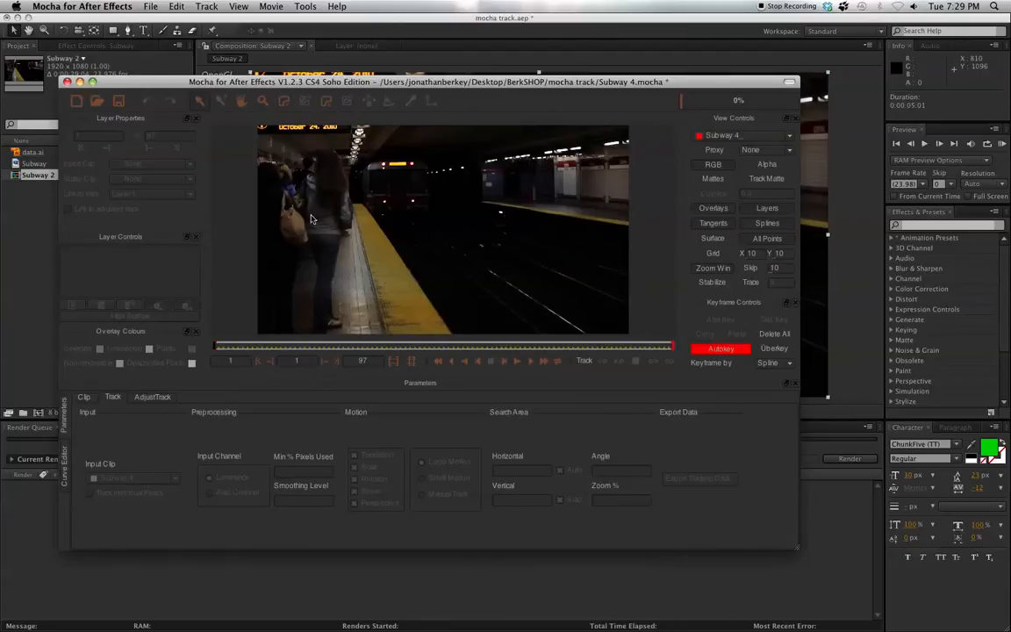
click(281, 101)
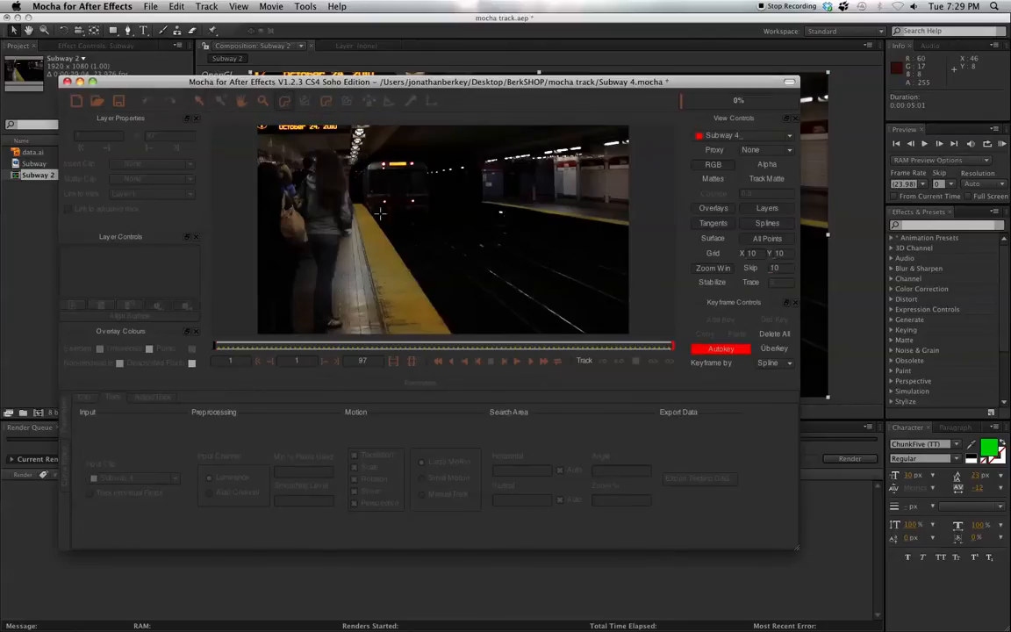
click(375, 137)
click(362, 186)
click(365, 214)
click(390, 218)
click(420, 218)
click(435, 214)
click(434, 191)
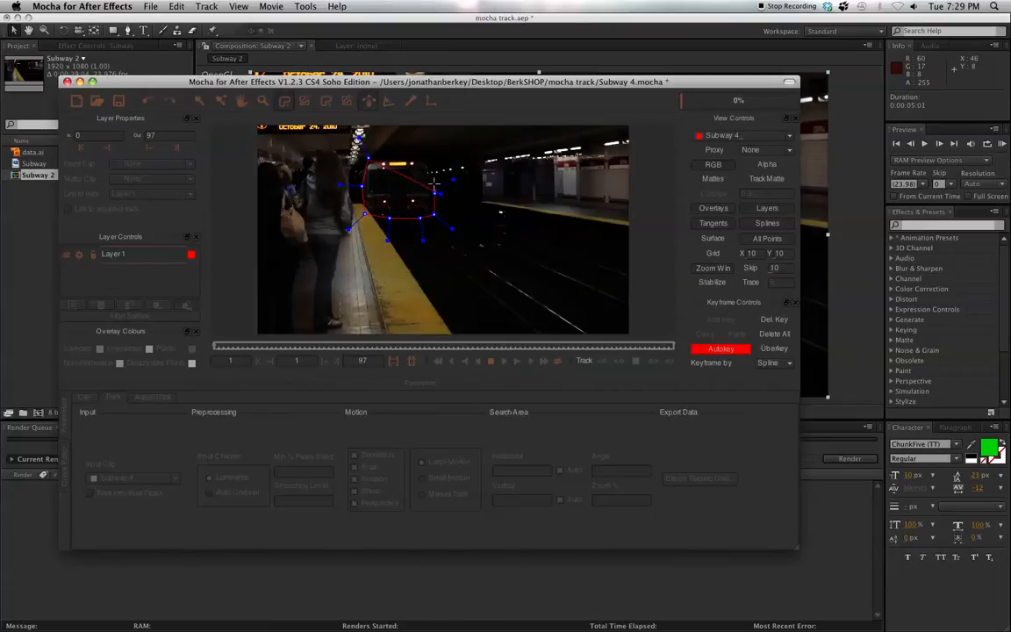
click(434, 158)
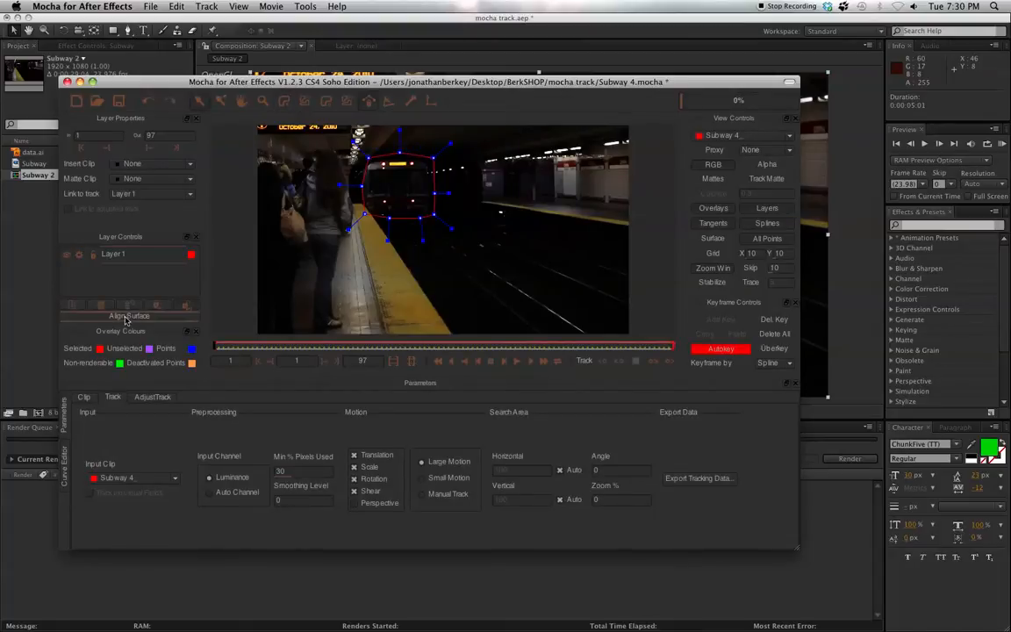
Align the layer's surface and track the train-front spline forward through the clip to frame 97
click(126, 316)
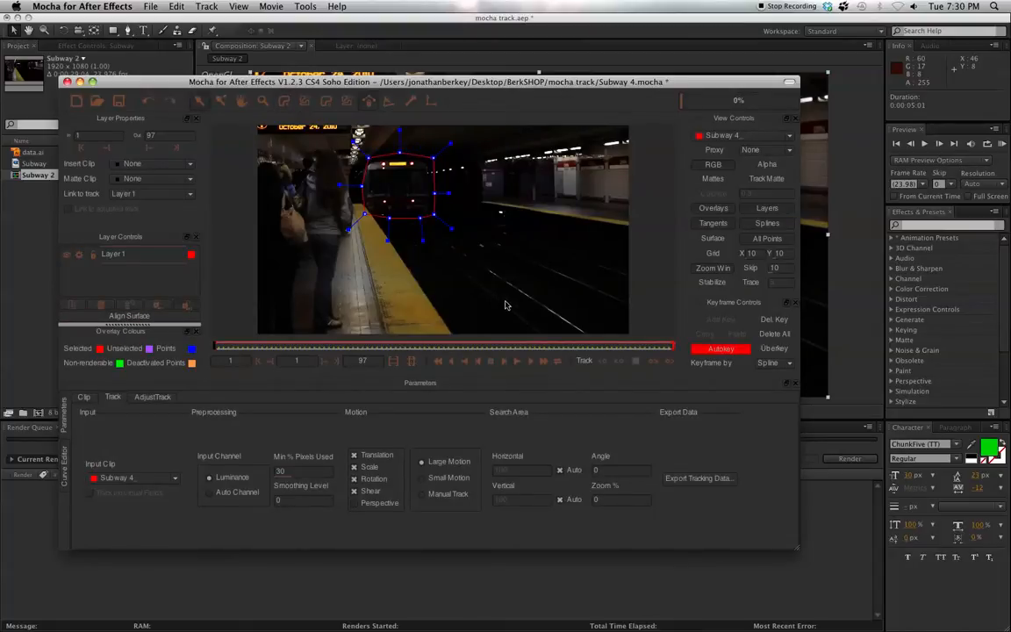
click(669, 362)
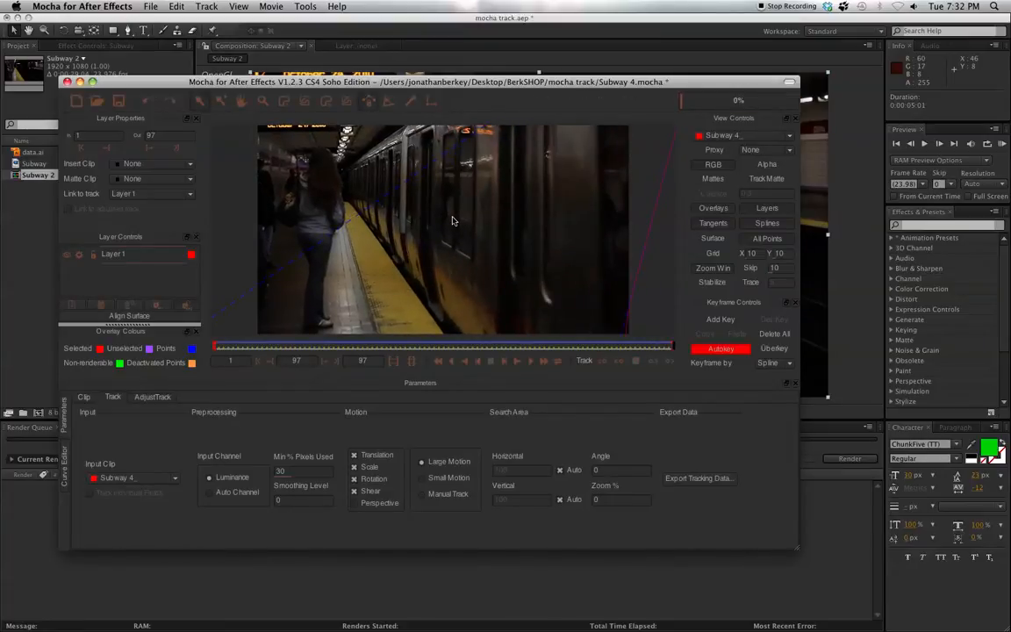
Return the tracked clip to frame 1, switch to After Effects and add data.ai above the Subway footage in the Subway 2 composition
drag(671, 346, 208, 336)
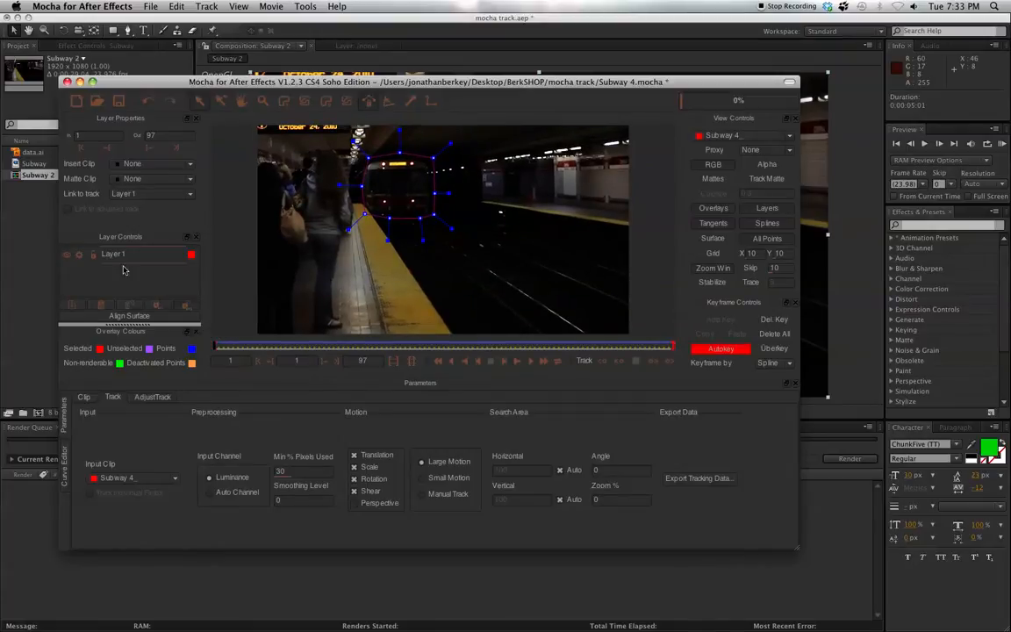
click(17, 253)
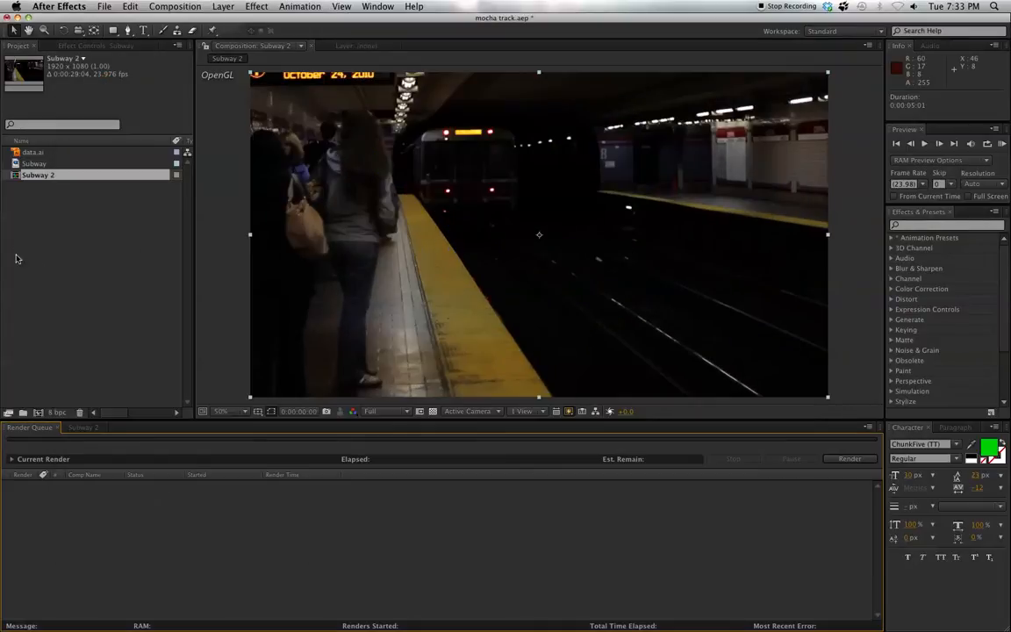
click(91, 427)
drag(34, 153, 102, 471)
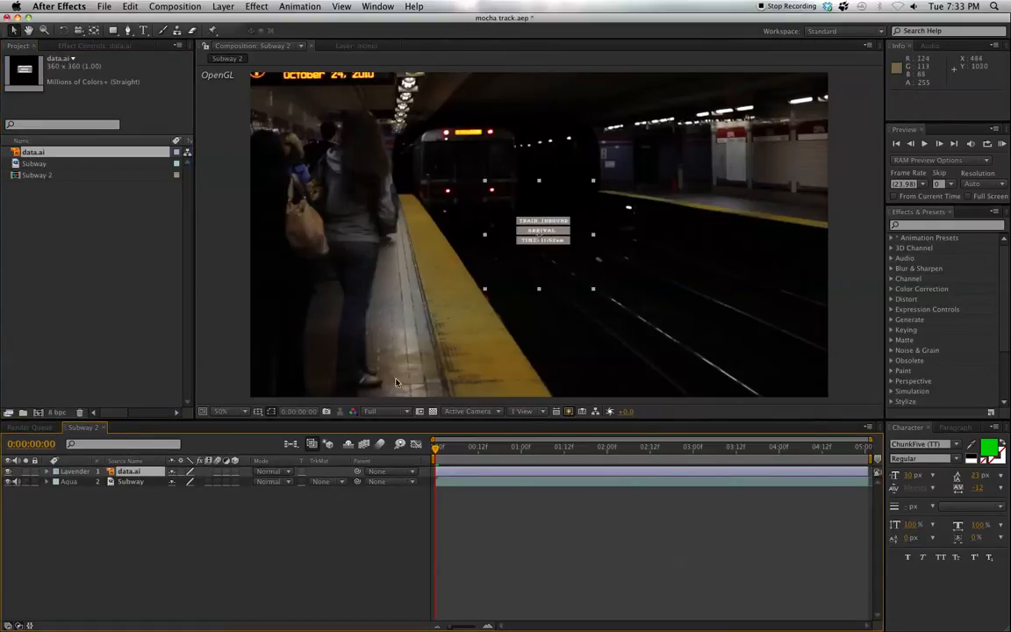
Move the data.ai layer's anchor point to the centre of its text graphic with the Pan Behind tool
click(94, 31)
drag(538, 235, 542, 233)
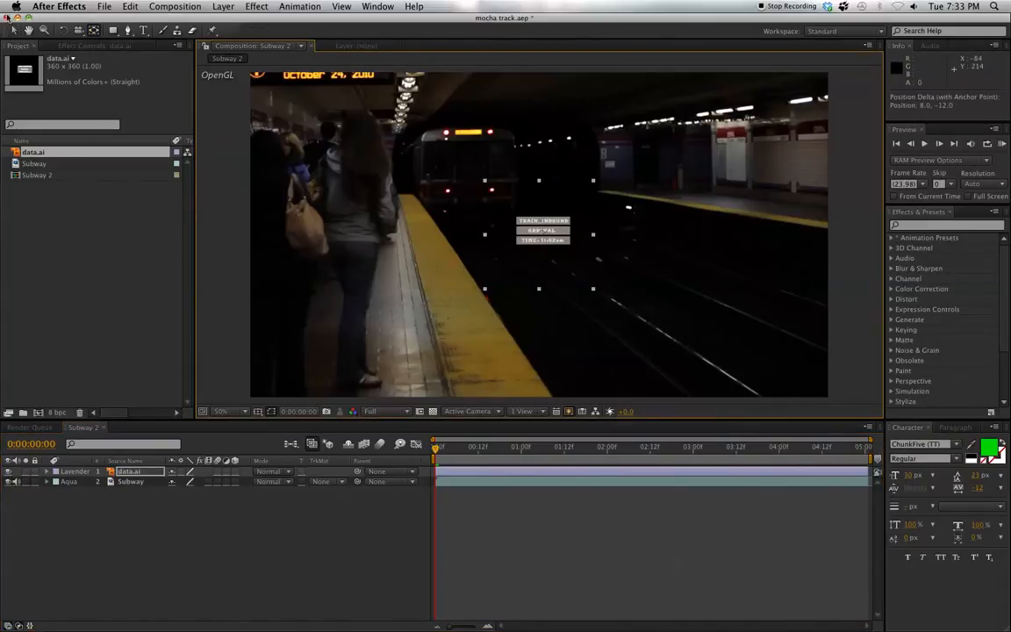
click(15, 31)
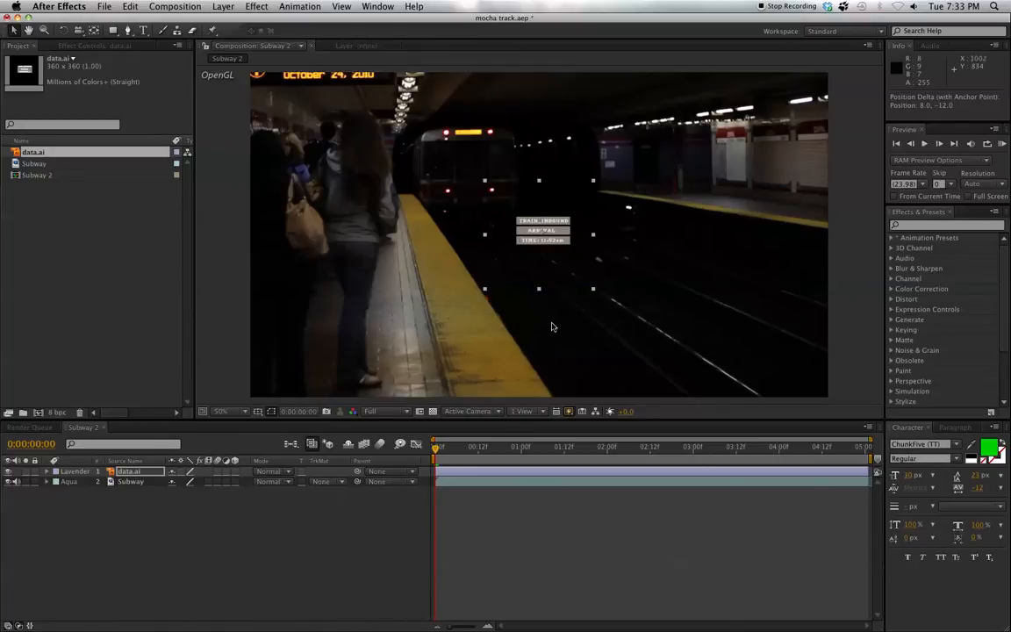
Set the data.ai layer's blending mode to Screen and move the graphic beside the train front, to about 972, 254
click(287, 474)
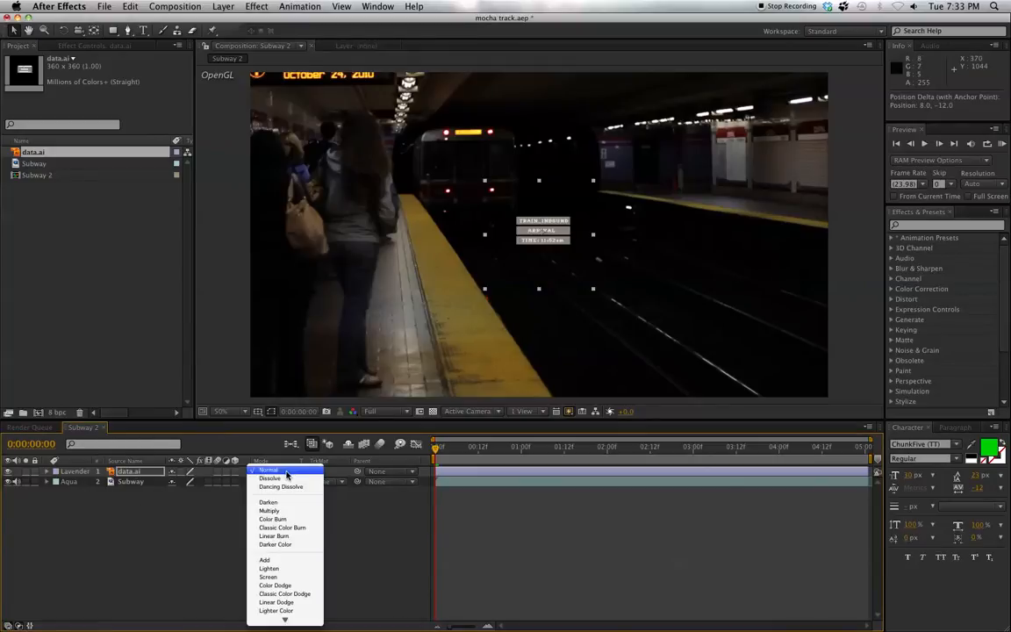
click(284, 578)
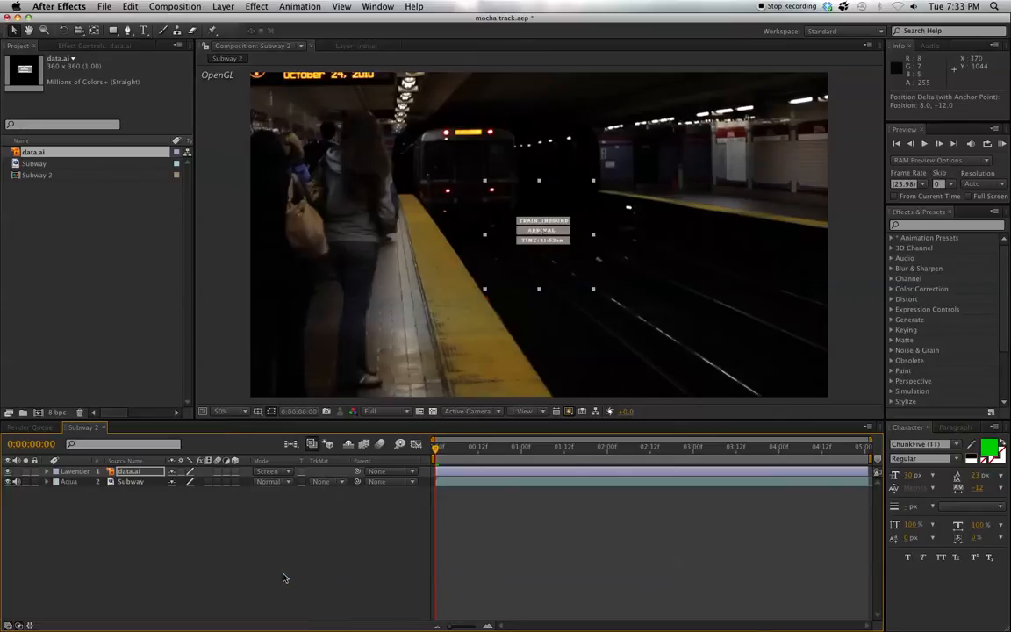
drag(530, 233, 531, 148)
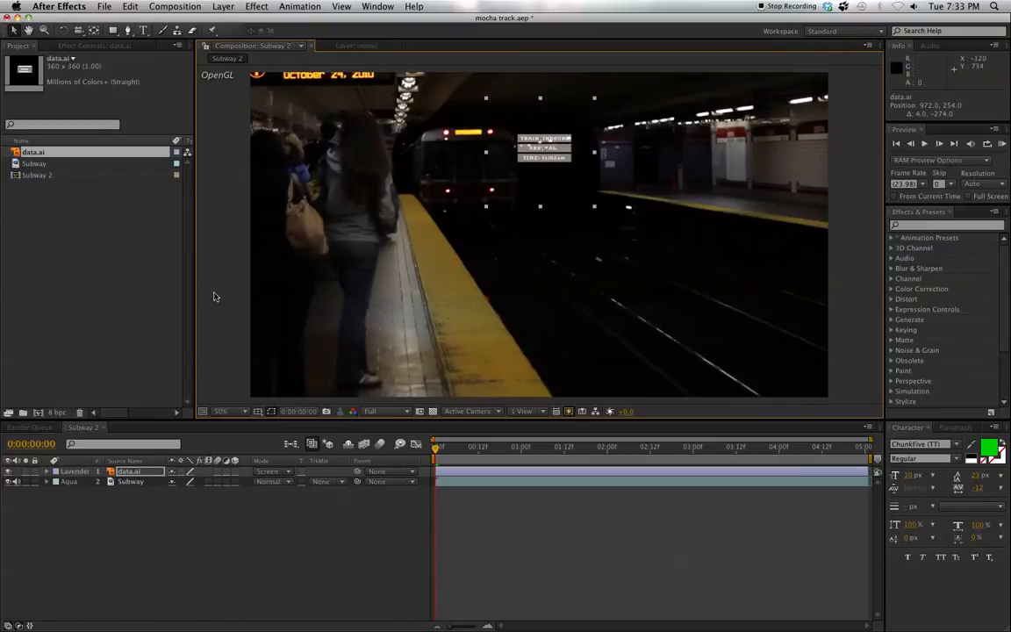
Set the data.ai layer's opacity to 76%
key(t)
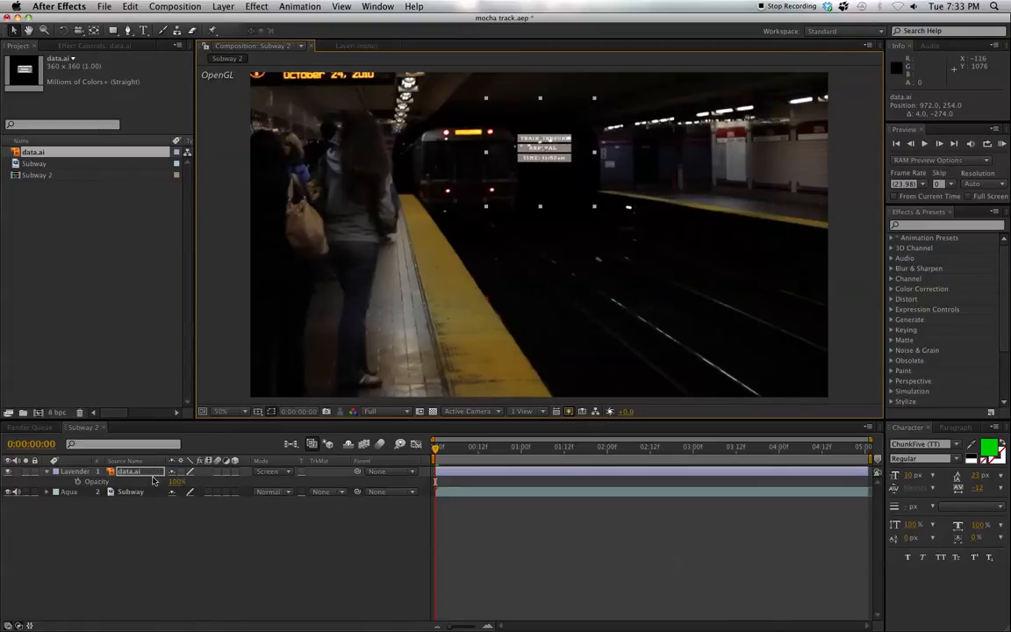
drag(175, 482, 169, 481)
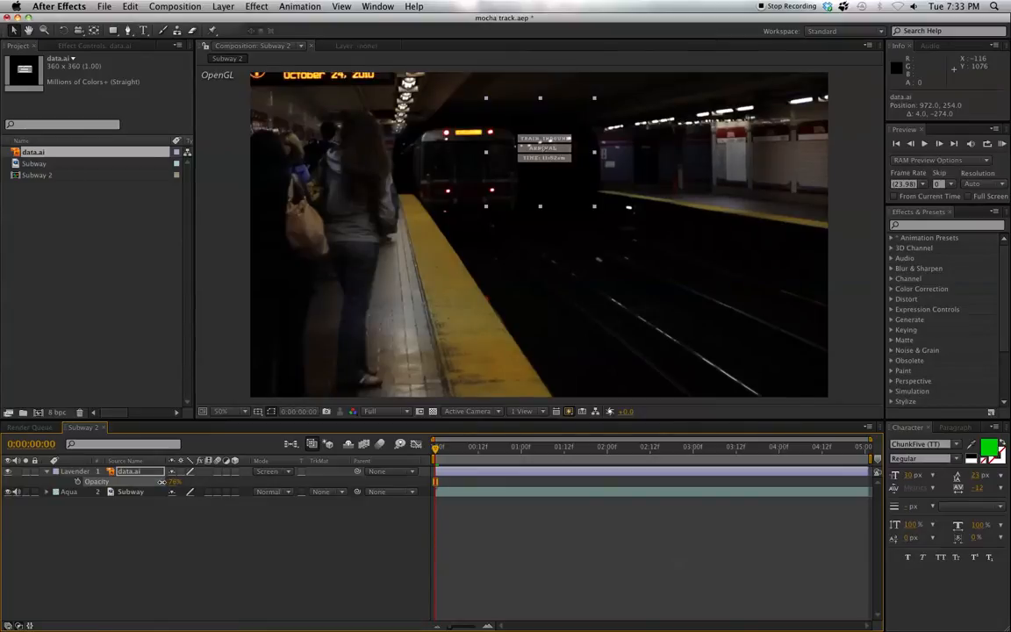
click(190, 551)
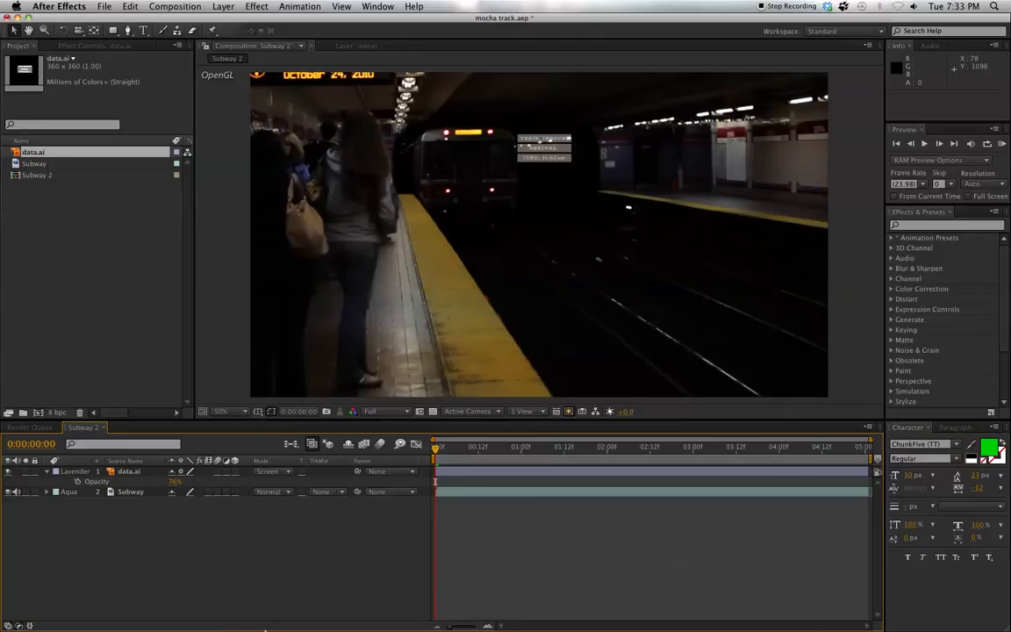
Switch to Mocha and copy the track's export data to the clipboard as After Effects CS4 Corner Pin Data
mouse_move(261, 619)
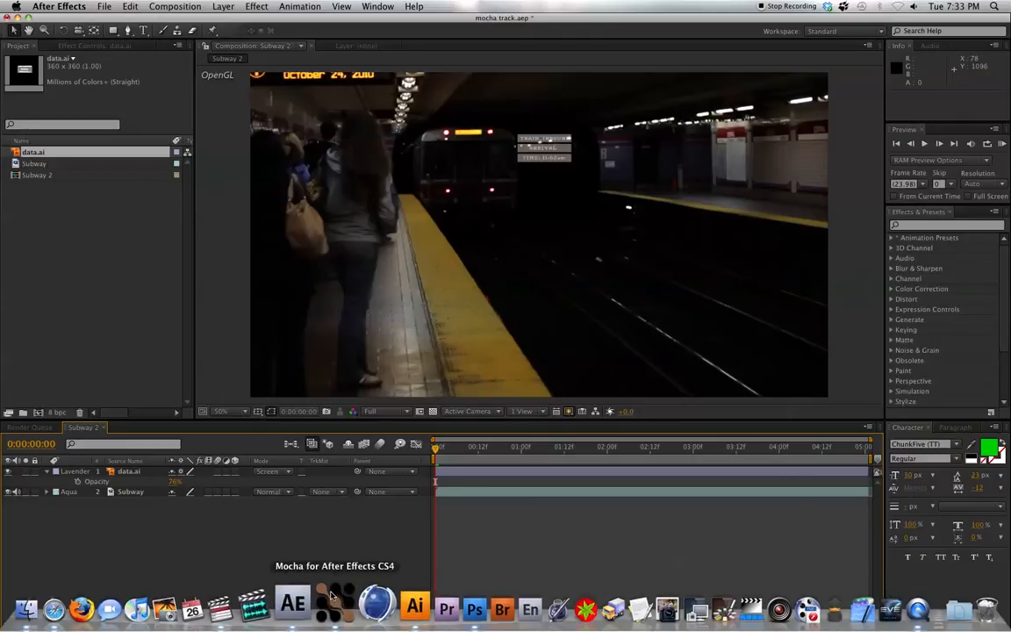
click(332, 597)
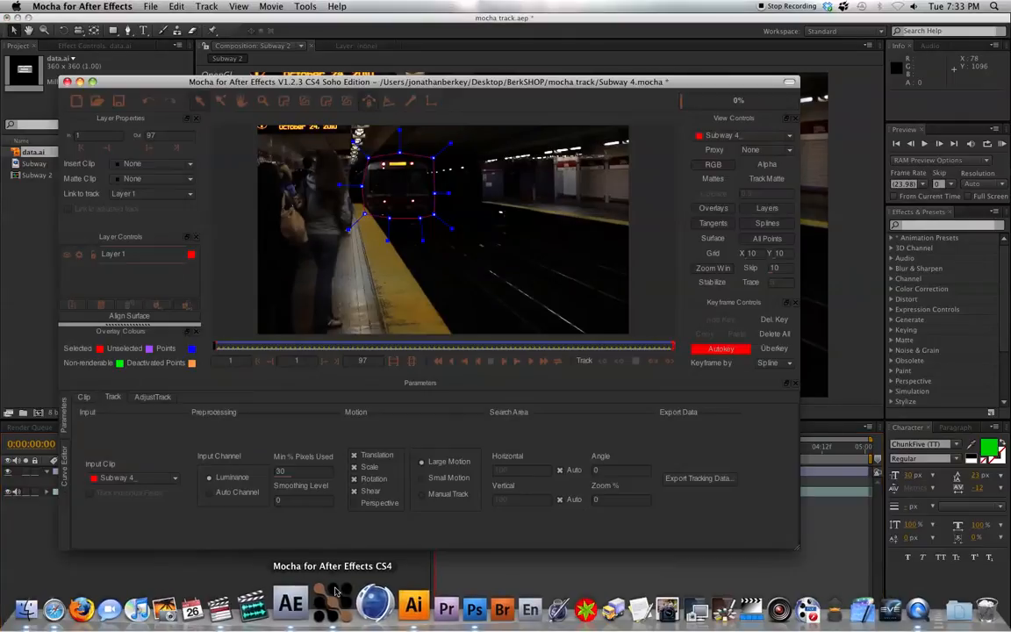
click(687, 480)
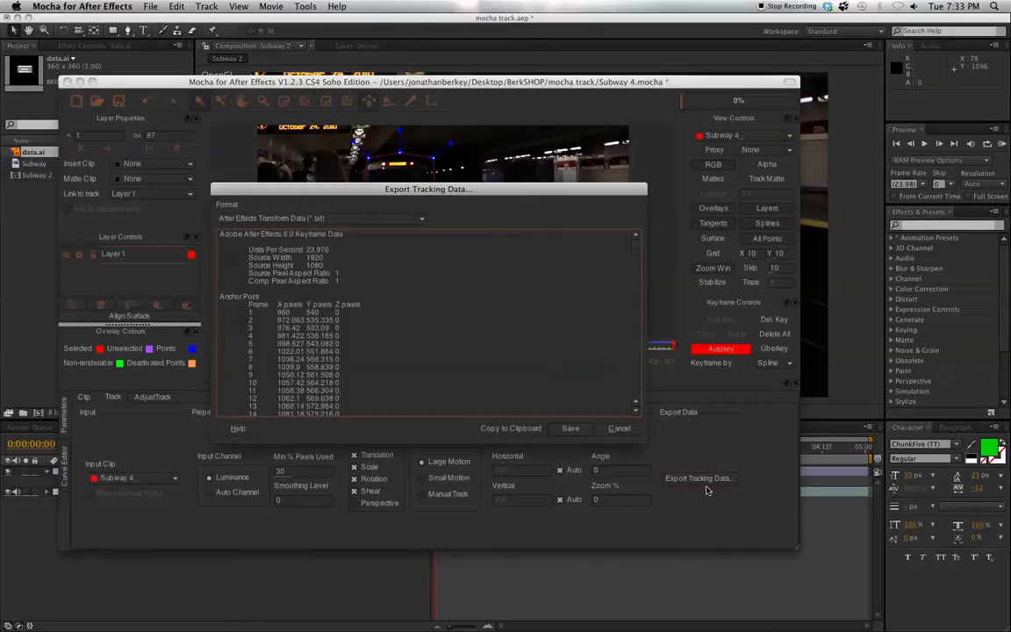
click(383, 220)
click(313, 237)
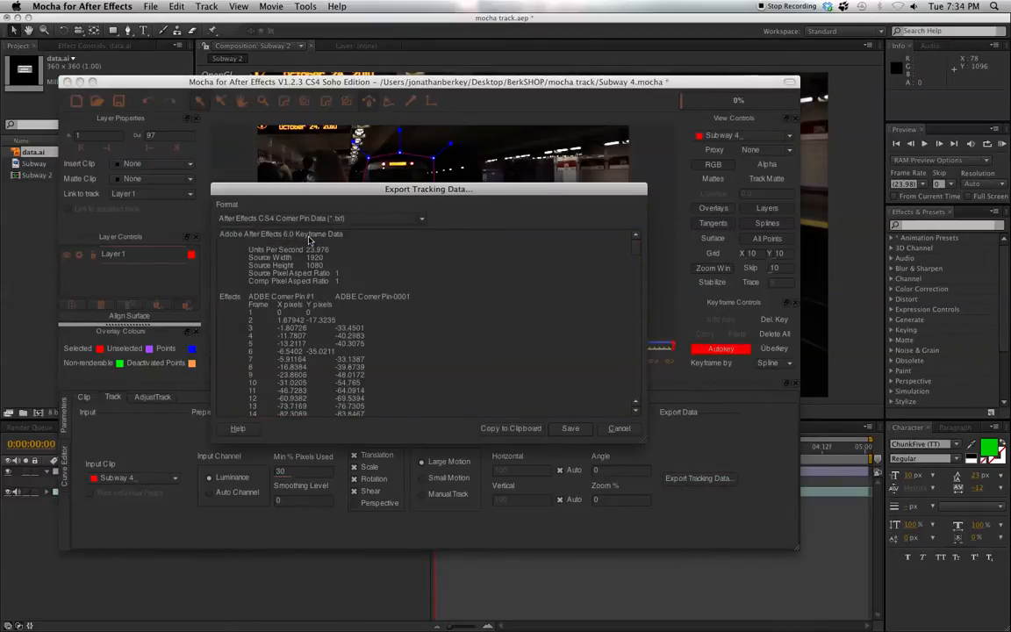
click(521, 429)
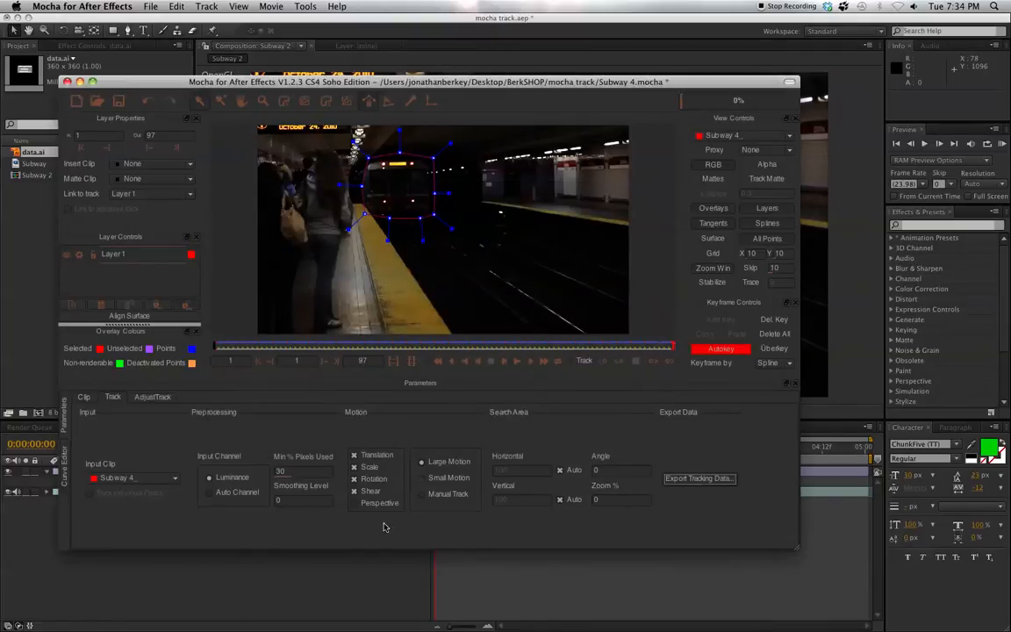
Switch to After Effects and paste the corner pin keyframes onto the data.ai layer at 0:00:00:00
click(318, 572)
click(129, 473)
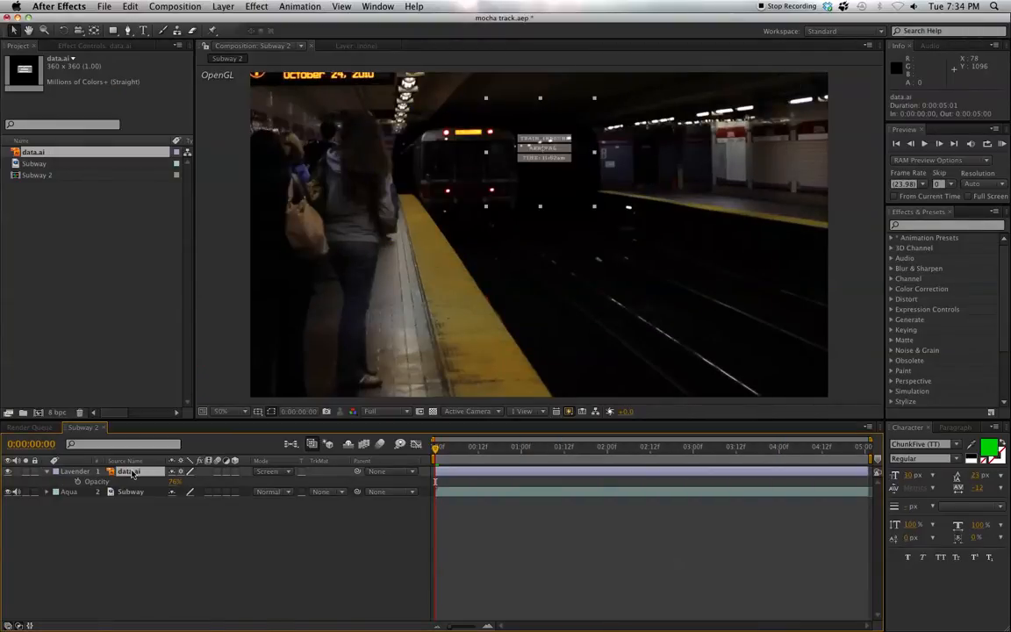
click(129, 7)
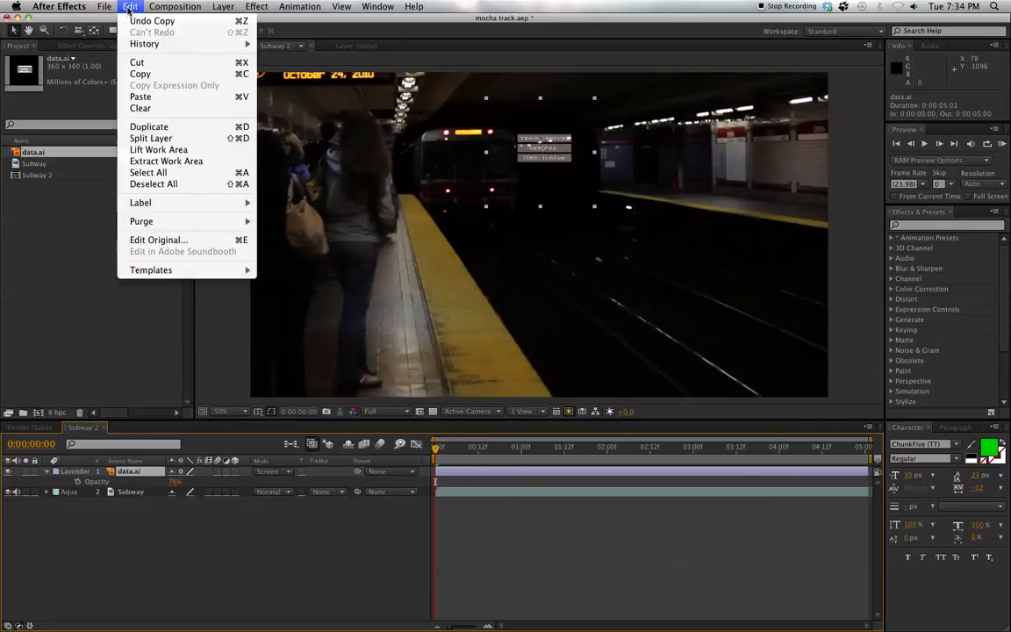
click(149, 97)
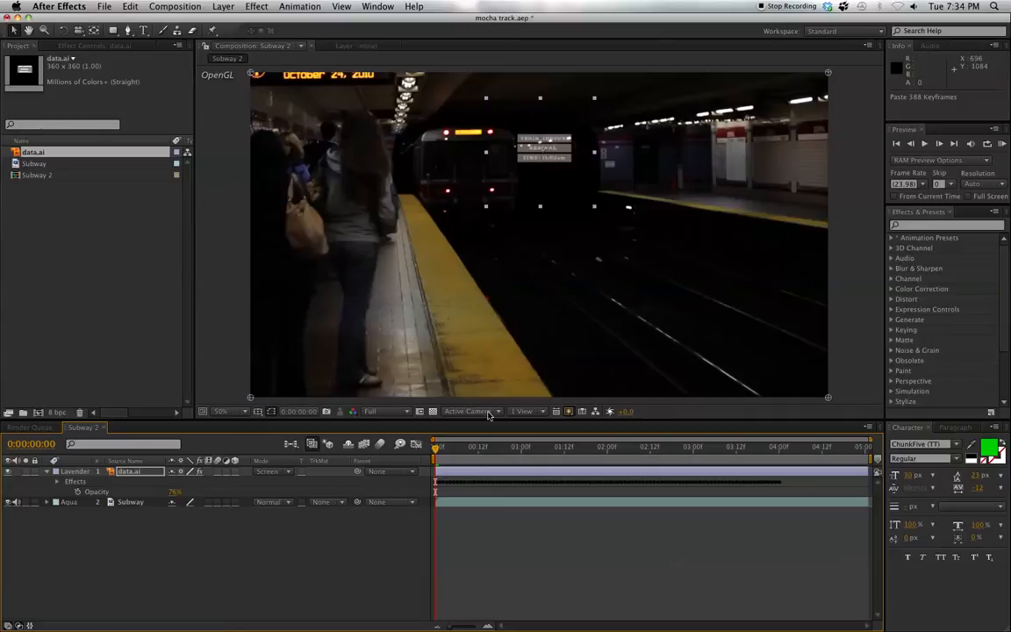
Check the opening frames, then lower the data.ai graphic beside the train front to about 970, 320 at 0:00:00:00
mouse_move(436, 447)
mouse_down()
mouse_move(580, 447)
mouse_move(433, 448)
mouse_up()
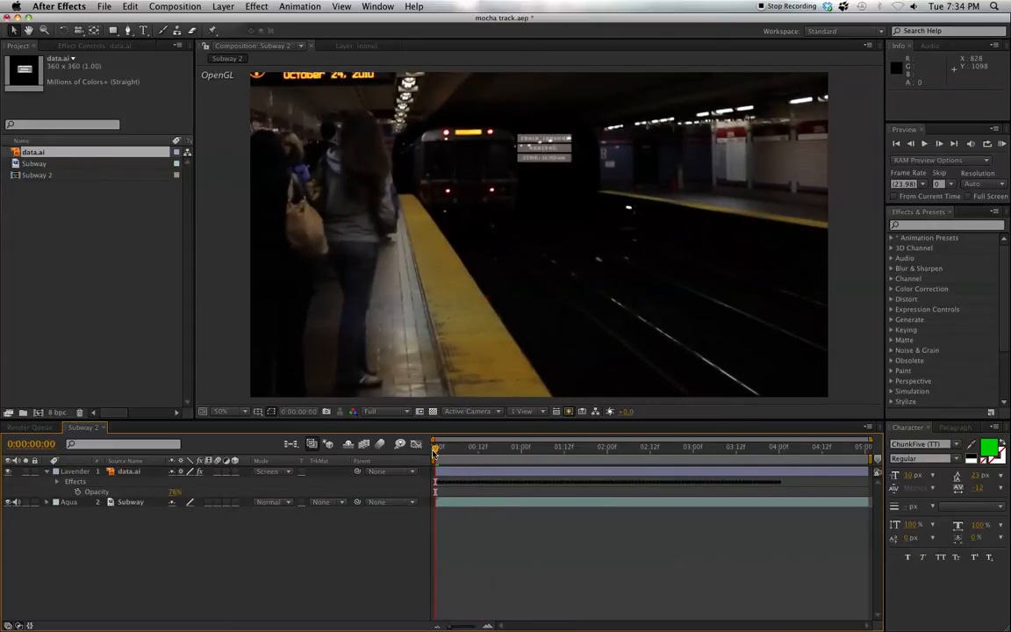
click(456, 450)
drag(457, 450, 429, 447)
mouse_move(436, 449)
mouse_down()
mouse_move(598, 448)
mouse_move(623, 428)
mouse_move(481, 429)
mouse_move(439, 449)
mouse_move(637, 443)
mouse_move(425, 434)
mouse_up()
click(129, 473)
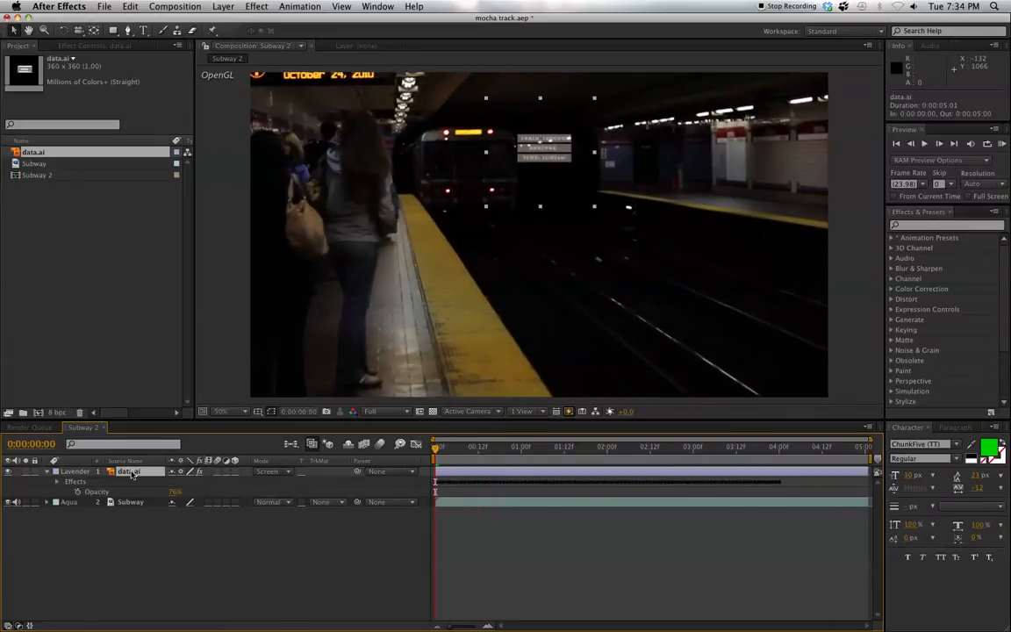
drag(525, 140, 541, 162)
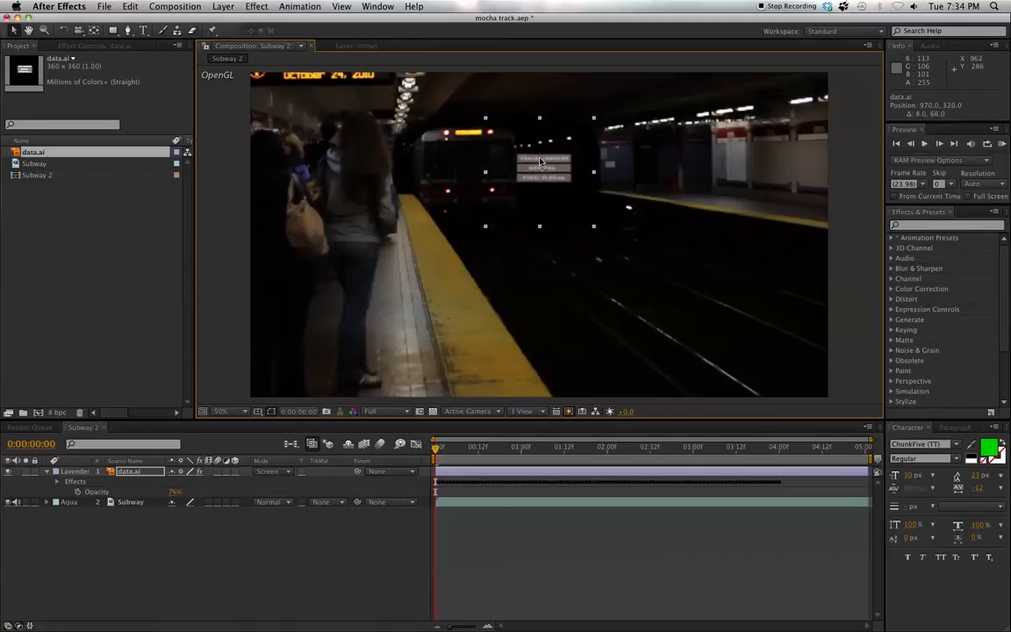
Scrub through the composition up to 0:00:01:14 to examine how the data.ai graphic follows the arriving train
drag(438, 448, 571, 445)
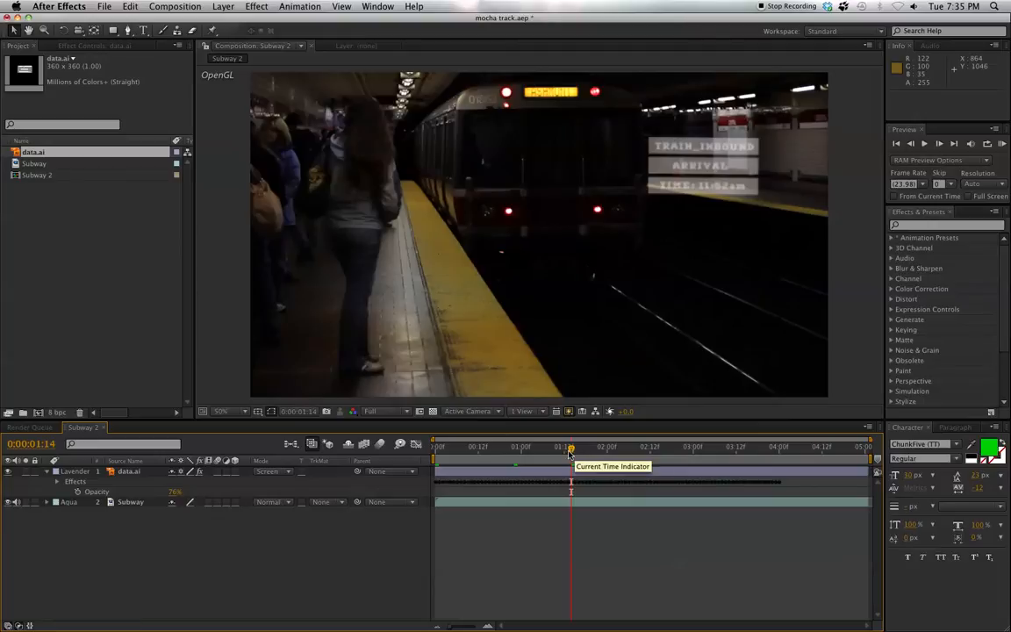
drag(571, 450, 463, 449)
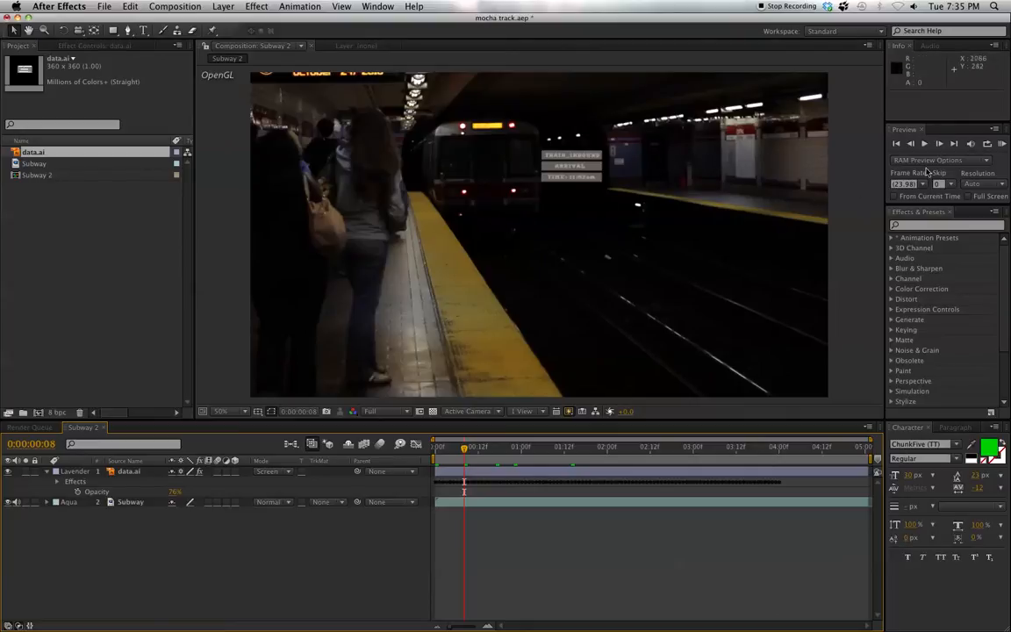
mouse_move(467, 450)
mouse_down()
mouse_move(650, 450)
mouse_move(469, 451)
mouse_up()
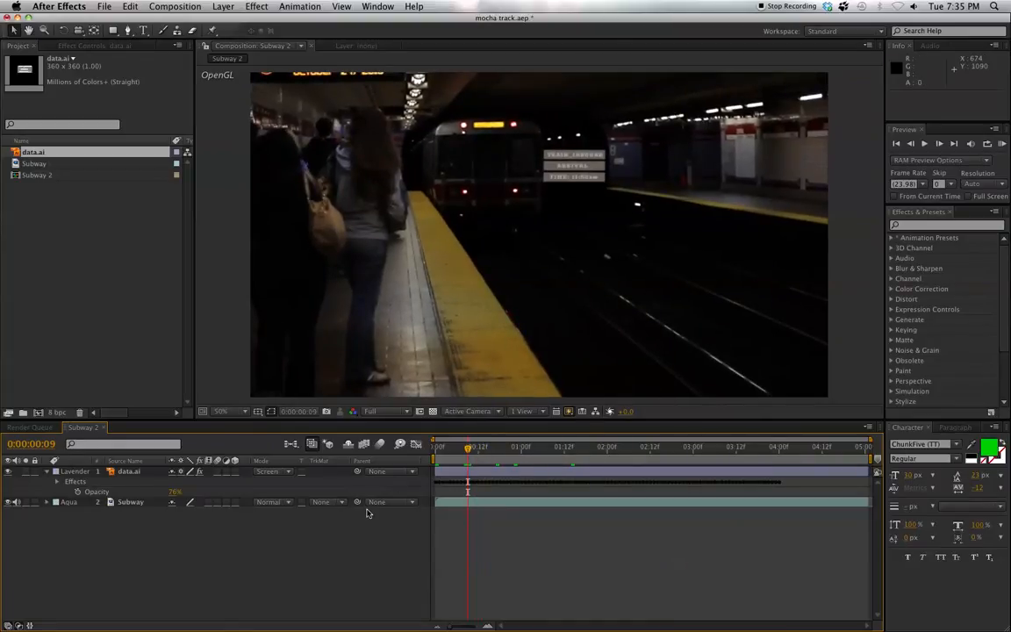
mouse_move(470, 449)
mouse_down()
mouse_move(436, 450)
mouse_move(578, 451)
mouse_move(478, 458)
mouse_up()
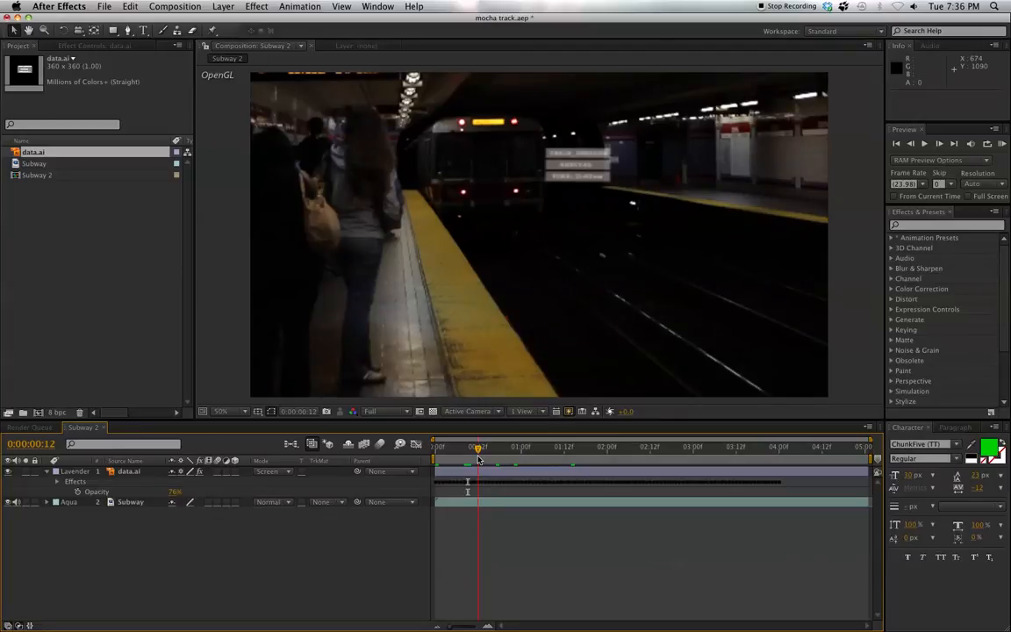
drag(479, 459, 553, 448)
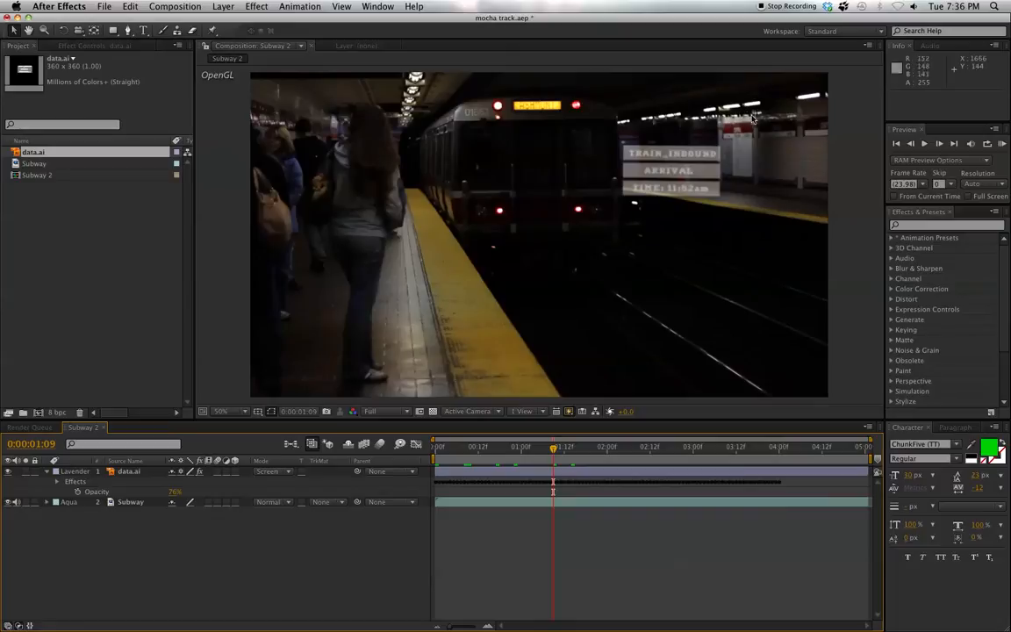